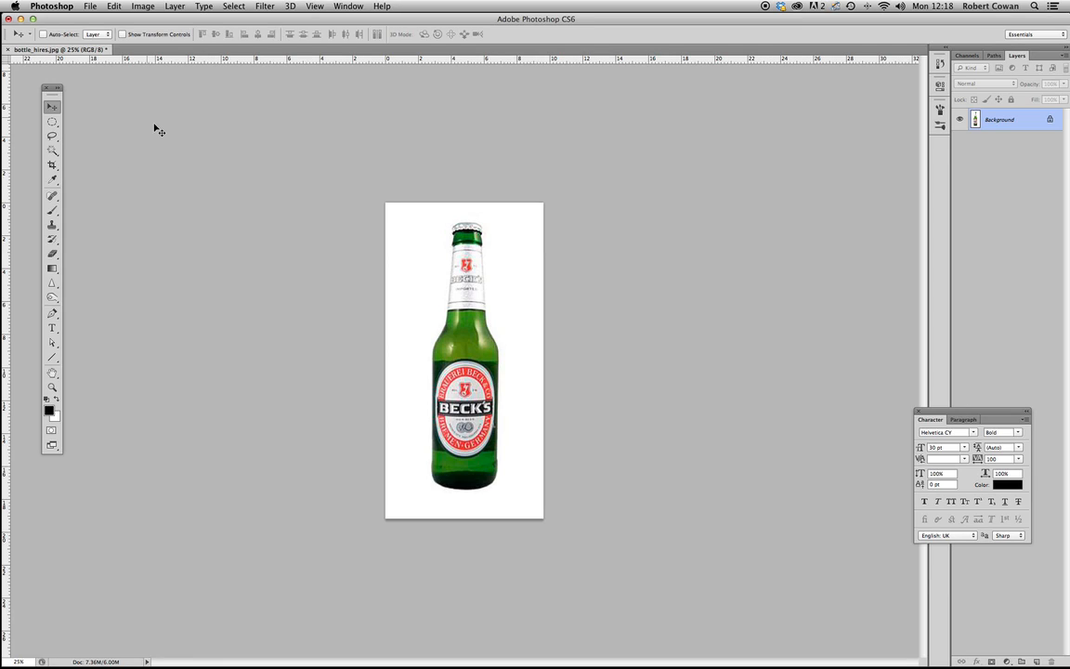
- Draw a rectangular marquee selection around the whole bottle
left_click(52, 123)
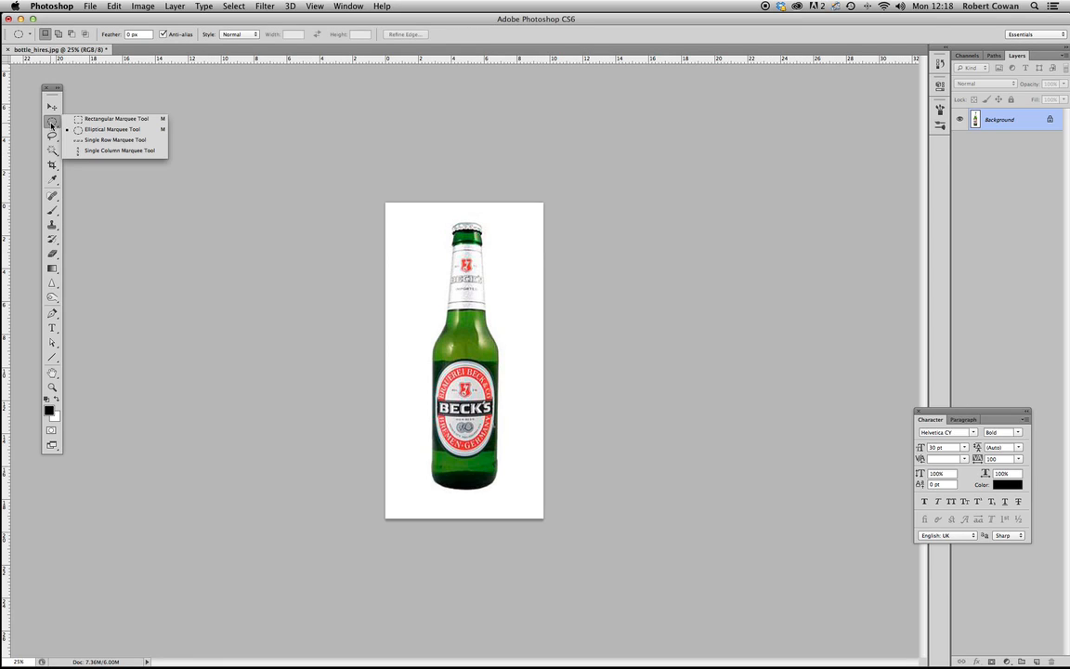
left_click(110, 120)
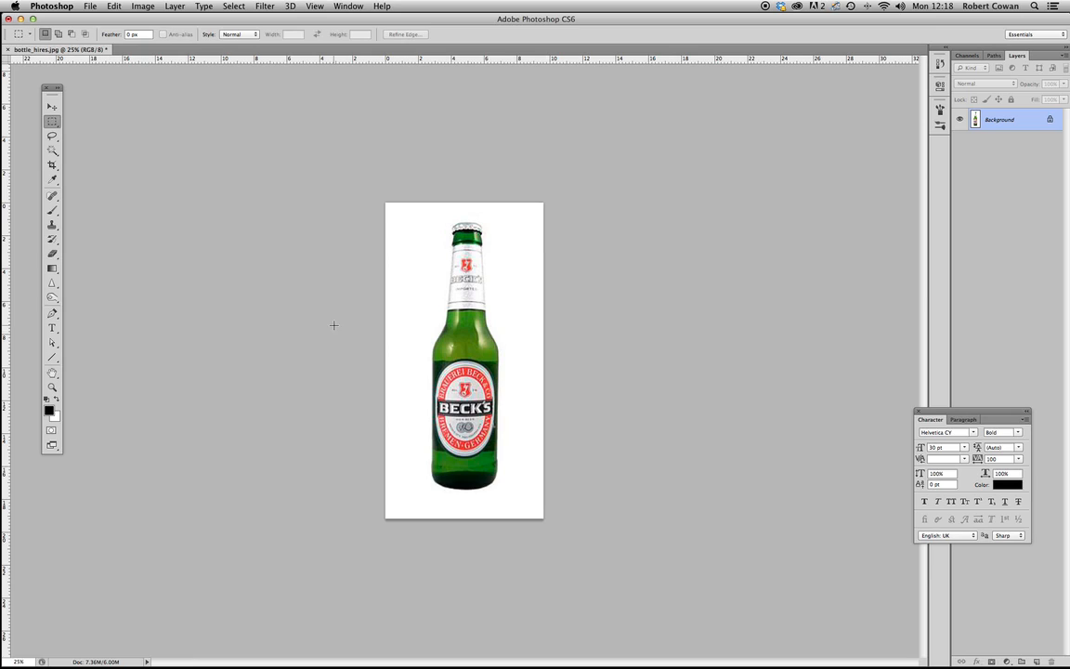
left_click(53, 122)
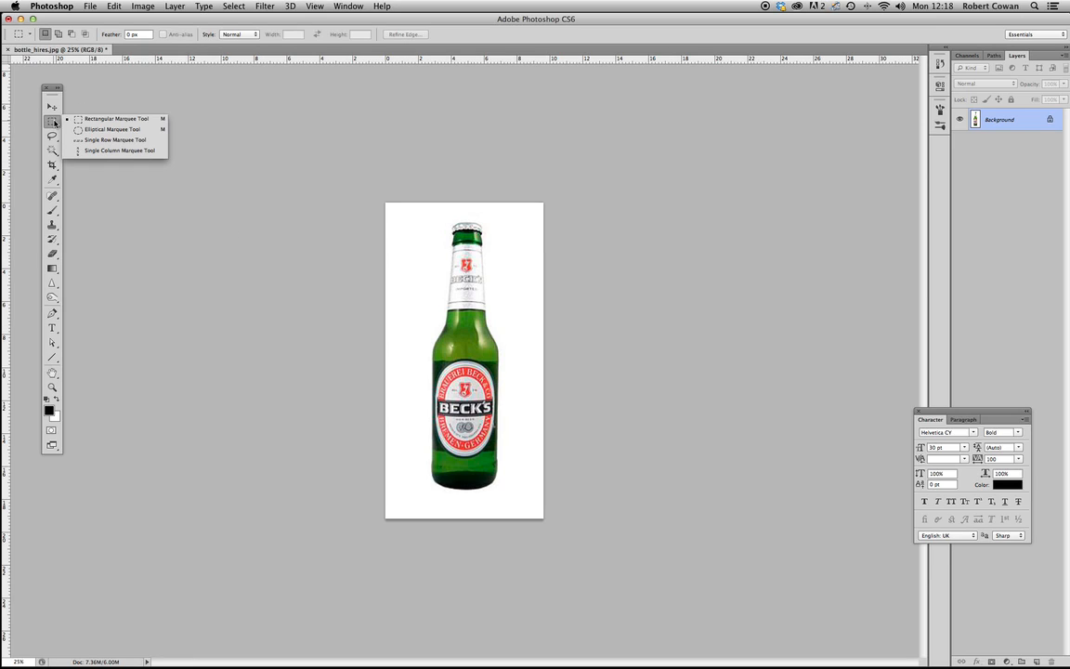
left_click(110, 118)
left_click_drag(419, 214, 509, 503)
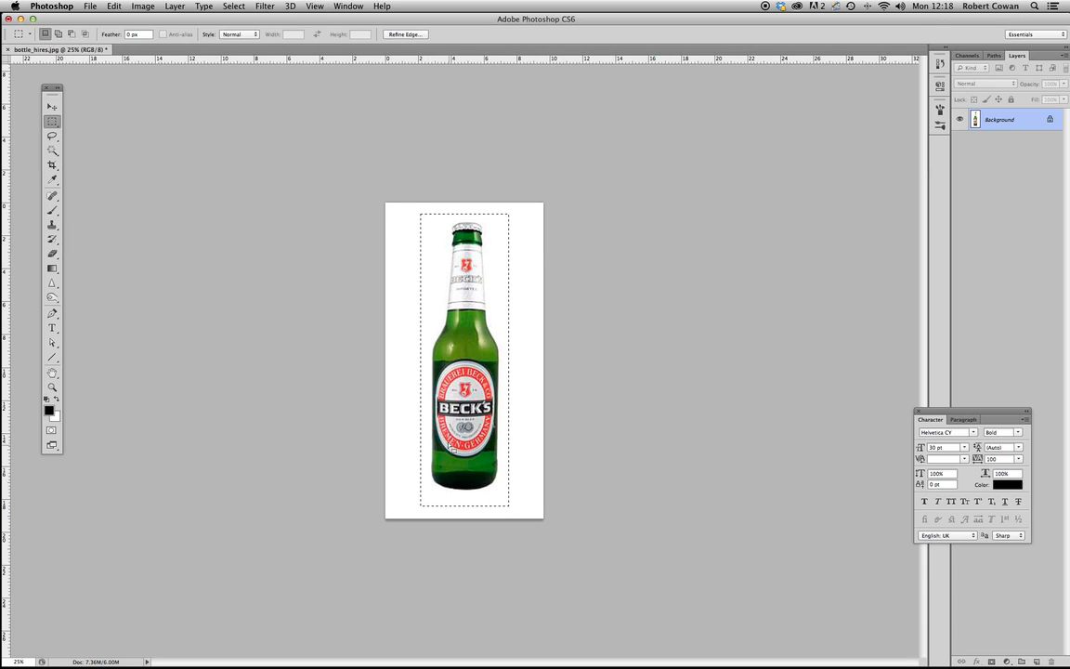
- Fill the rectangular selection over the bottle with black at 100% opacity and undo the fill
key("shift+F5")
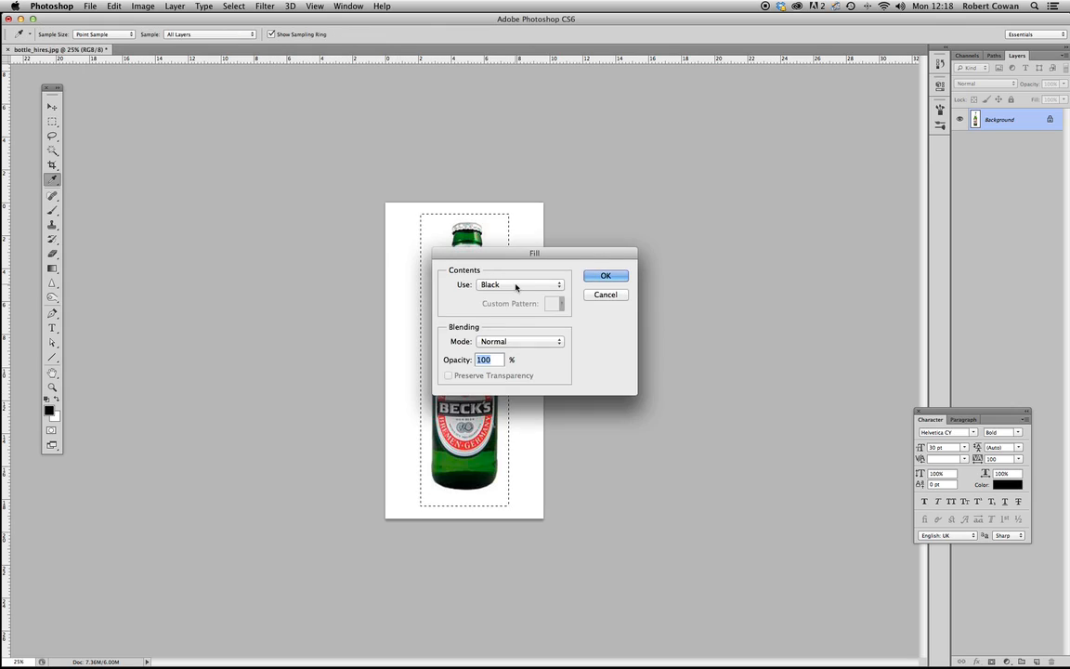
left_click(604, 275)
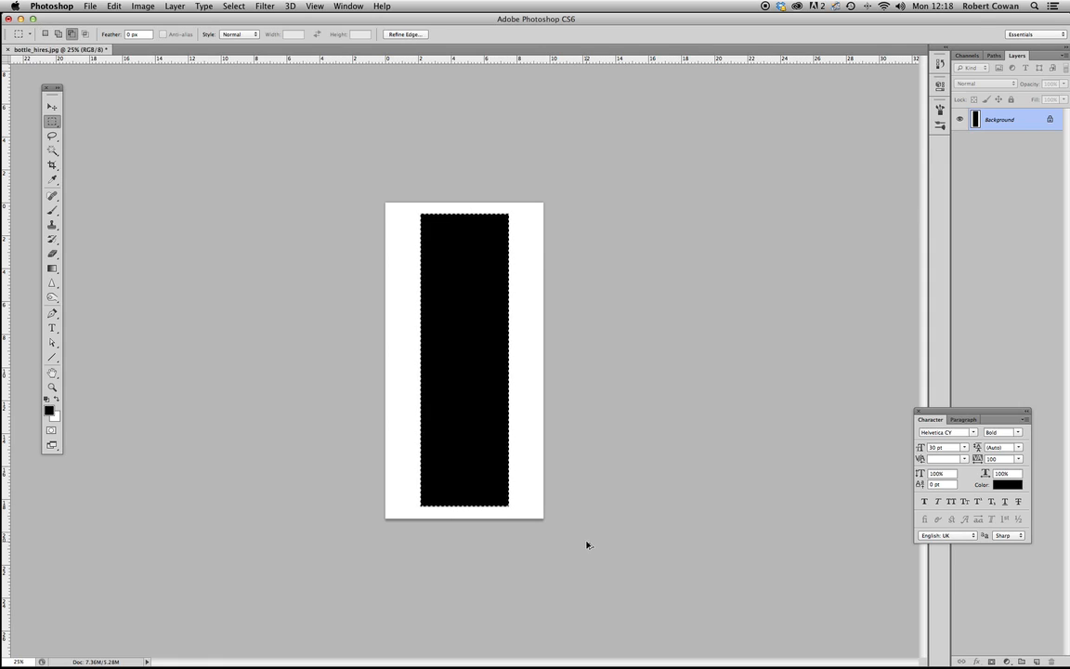
key("super+z")
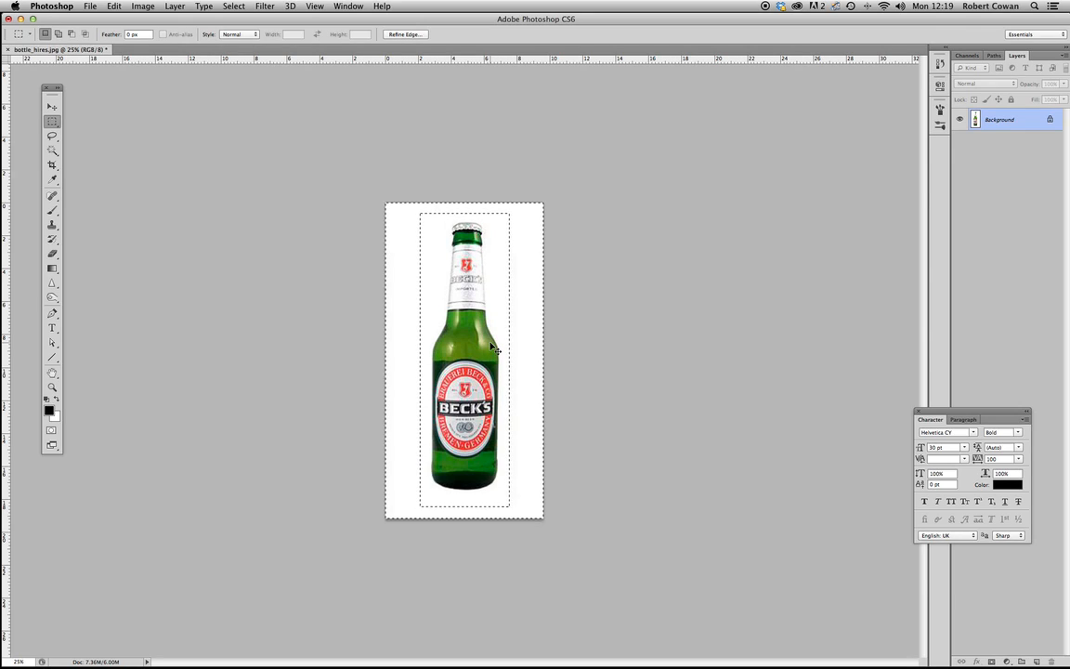
- Invert the selection and try filling the area outside the rectangle with black, undoing the fill
key("shift+super+i")
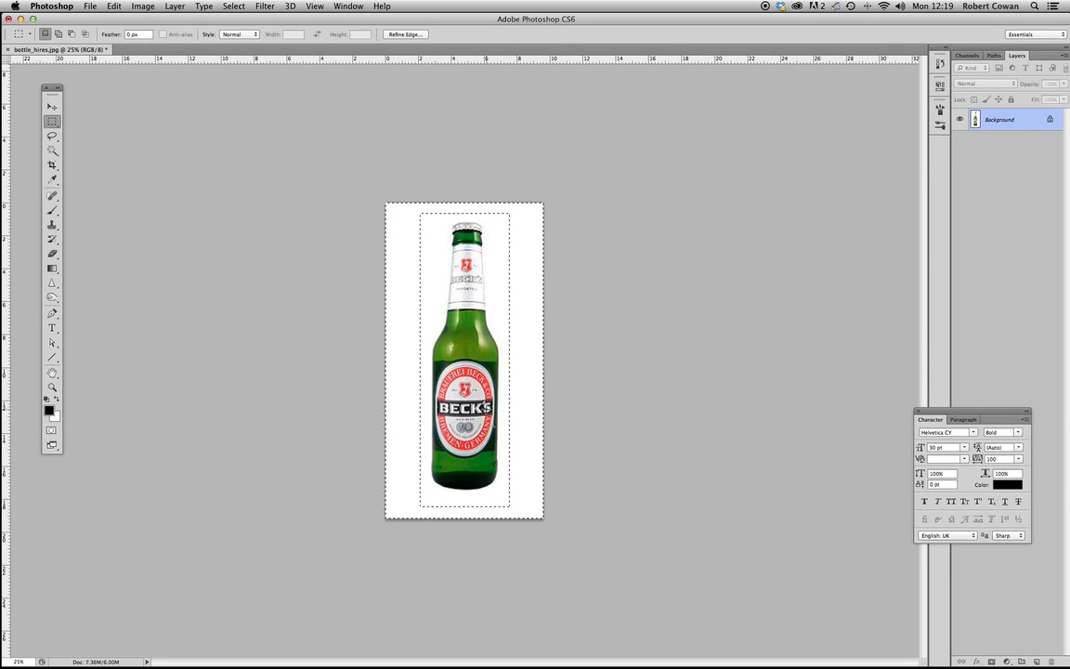
key("shift+BackSpace")
left_click(608, 270)
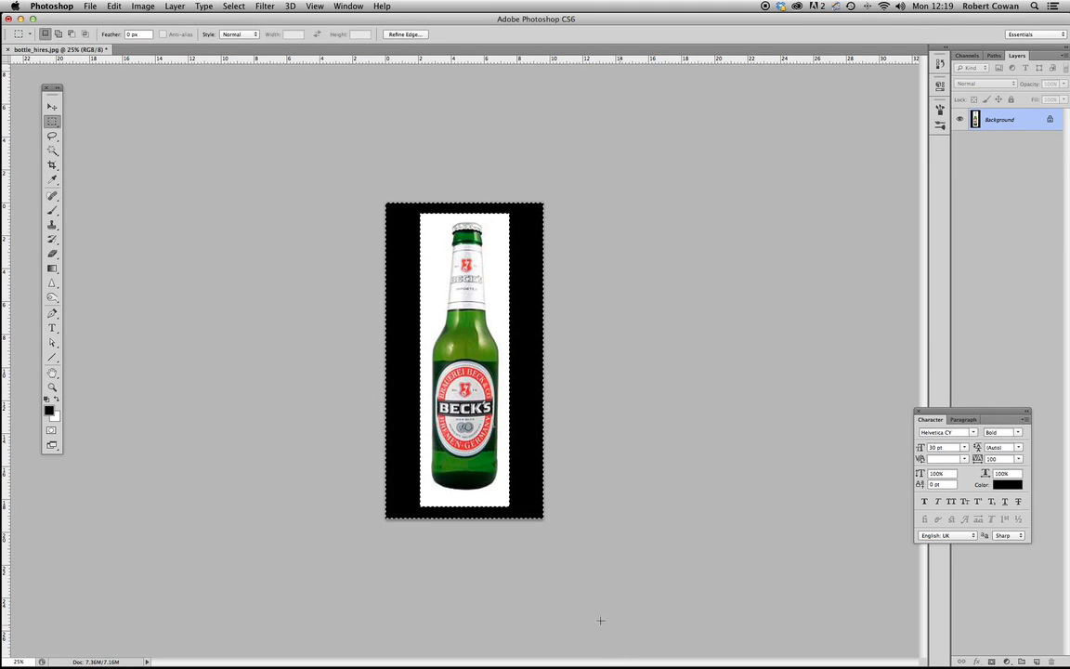
key("super+z")
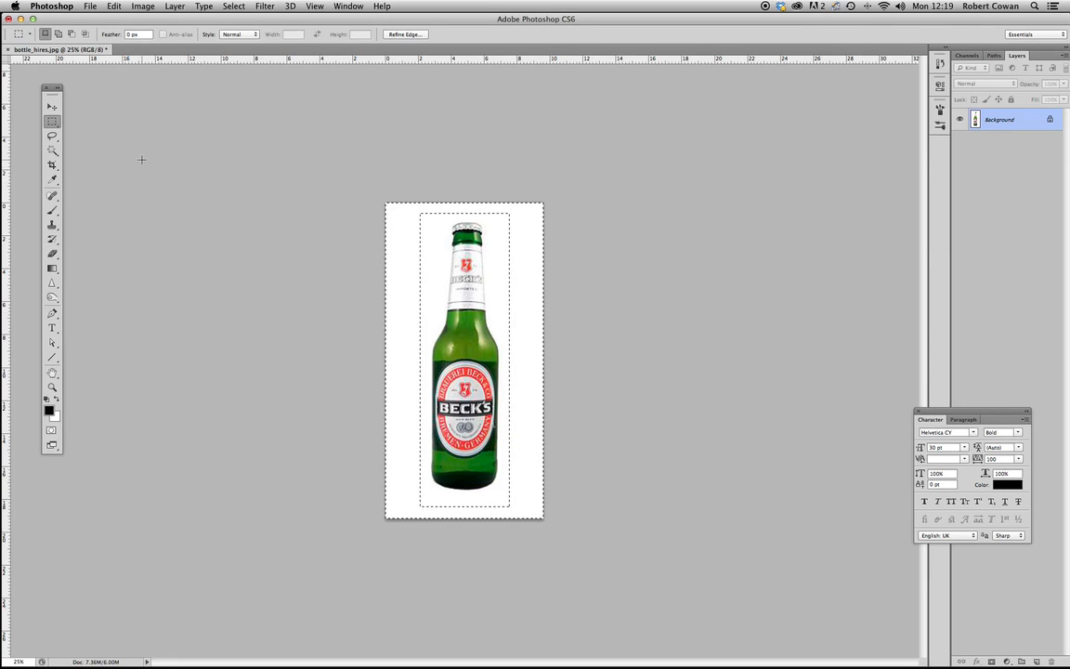
- Restore the rectangular selection around the bottle and invert it, clearing the selection
key("super+d")
key("super+shift+d")
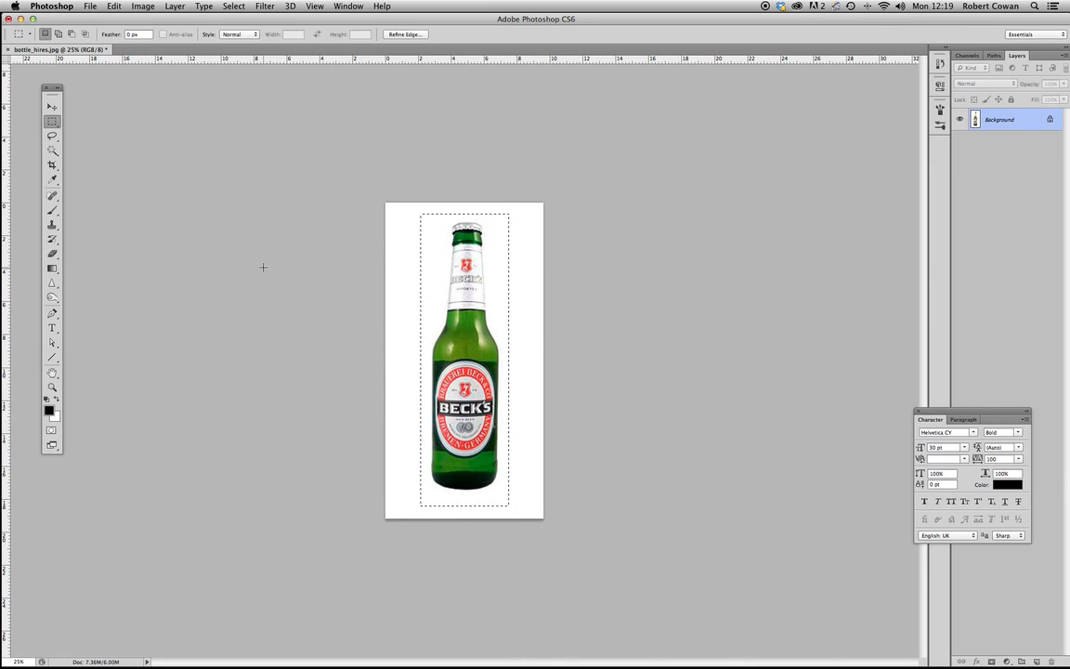
left_click(233, 7)
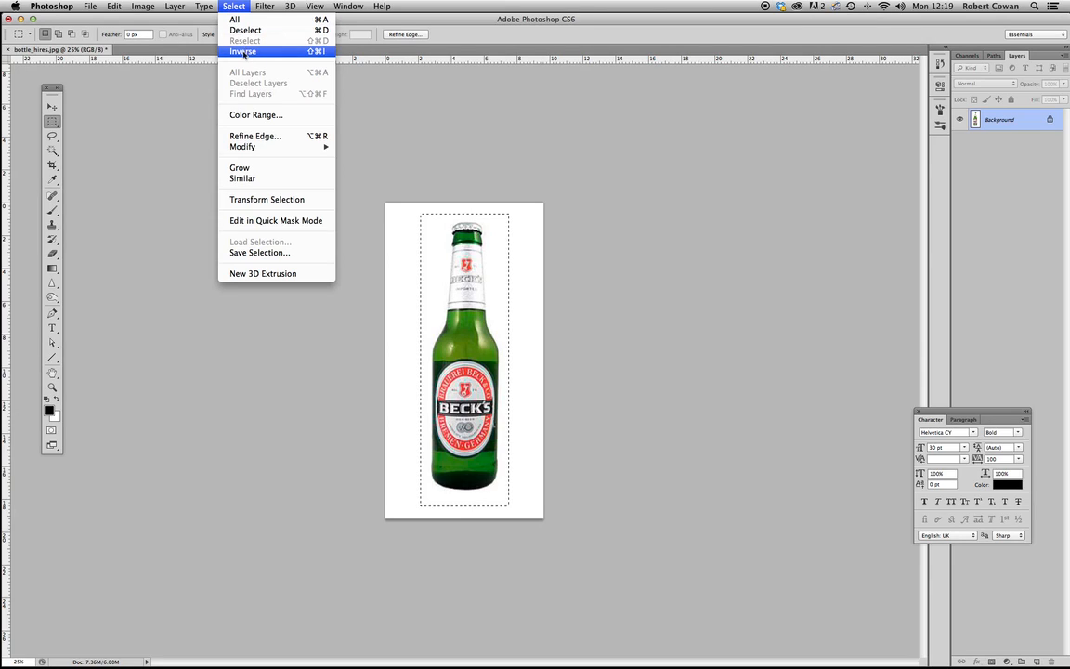
left_click(244, 52)
left_click(297, 452)
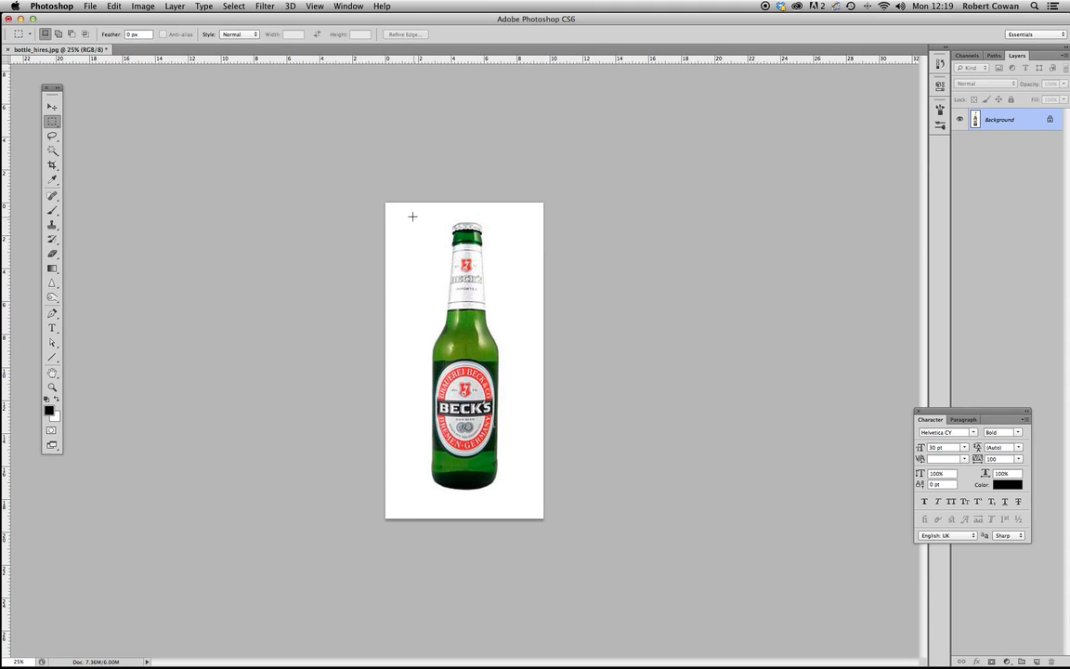
- Draw a rectangular and an elliptical marquee selection over the bottle, clearing each one
left_click_drag(406, 215, 526, 449)
key("super+d")
key("shift+m")
left_click_drag(415, 229, 538, 538)
key("shift")
left_click(182, 348)
- Draw a freehand Lasso selection around the bottle and deselect it
left_click(52, 135)
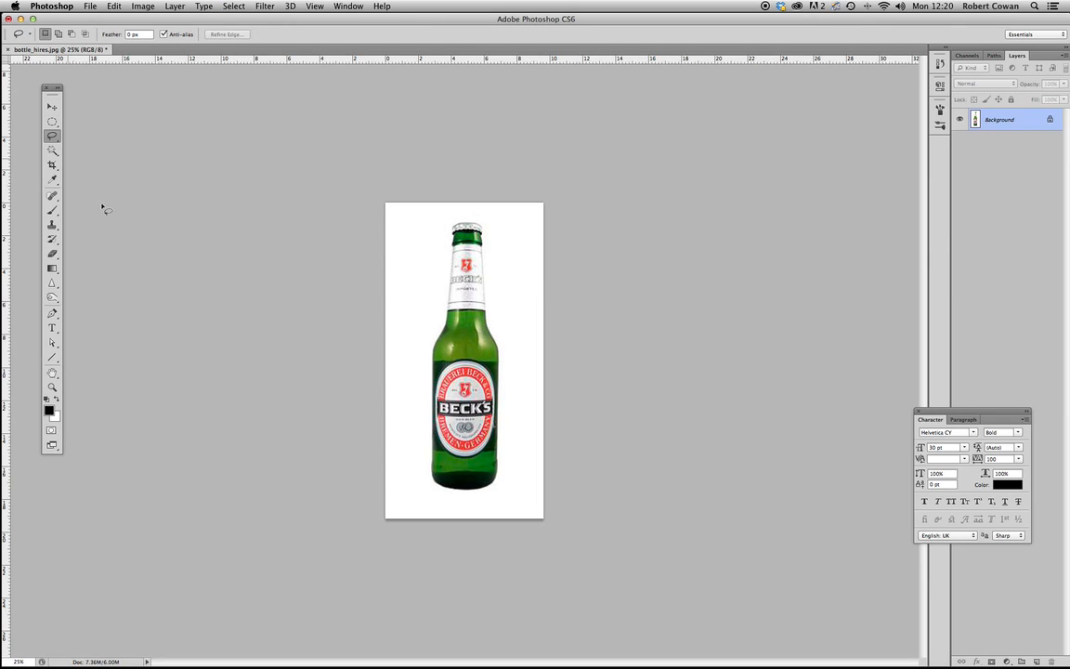
left_click(54, 138)
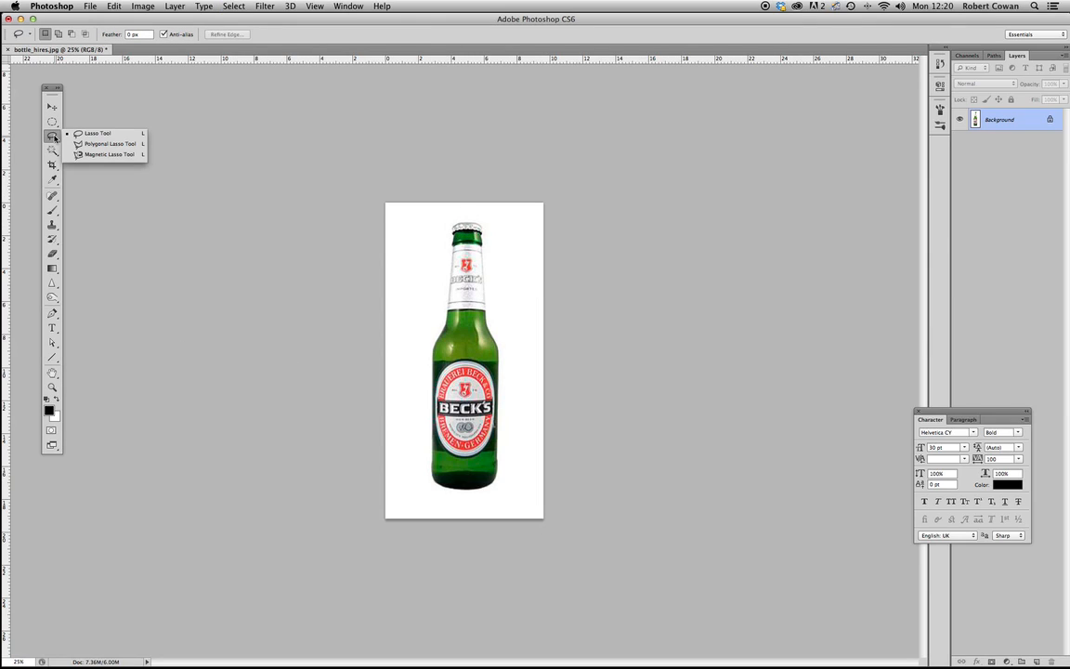
mouse_move(425, 215)
left_mouse_down()
mouse_move(497, 289)
mouse_move(516, 358)
mouse_move(495, 479)
mouse_move(401, 446)
mouse_move(427, 217)
left_mouse_up()
key("super+d")
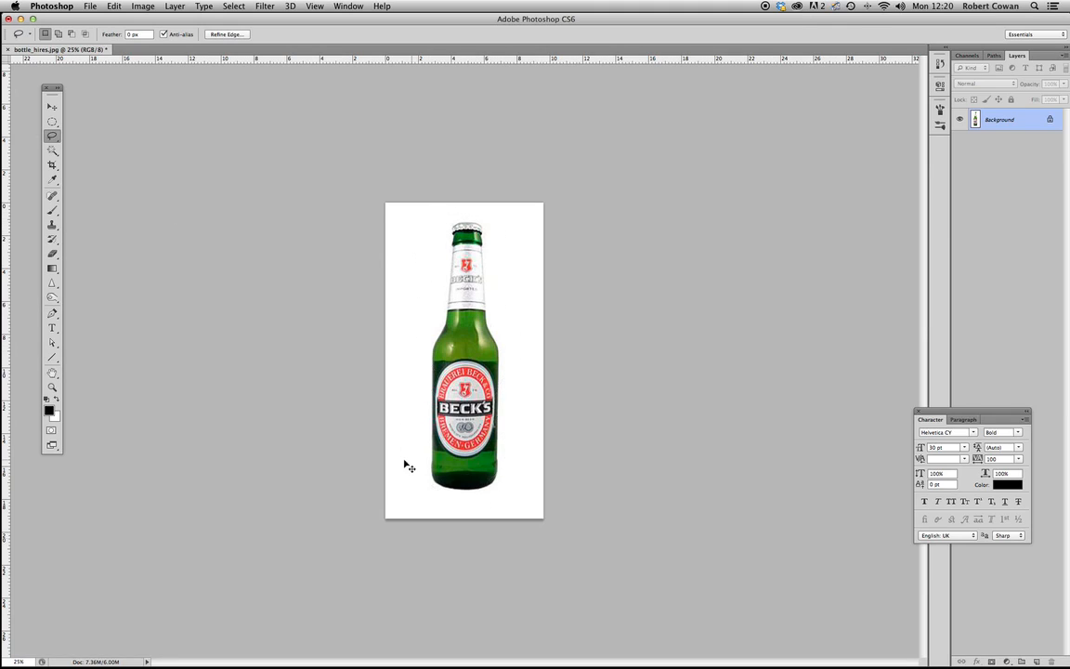
- Outline the bottle loosely with straight segments using the Polygonal Lasso, close the selection and deselect it
key("shift+l")
left_click(431, 218)
left_click(480, 208)
left_click(520, 243)
left_click(525, 339)
left_click(509, 362)
left_click(503, 501)
left_click(434, 504)
left_click(416, 469)
left_click(411, 303)
left_click(443, 259)
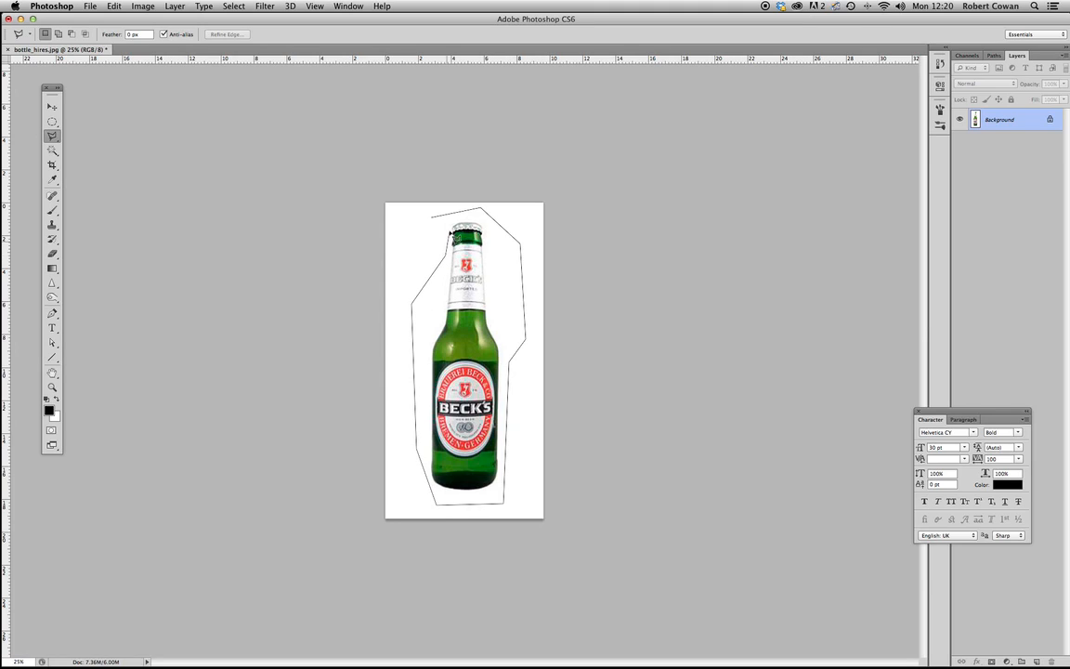
left_click(435, 225)
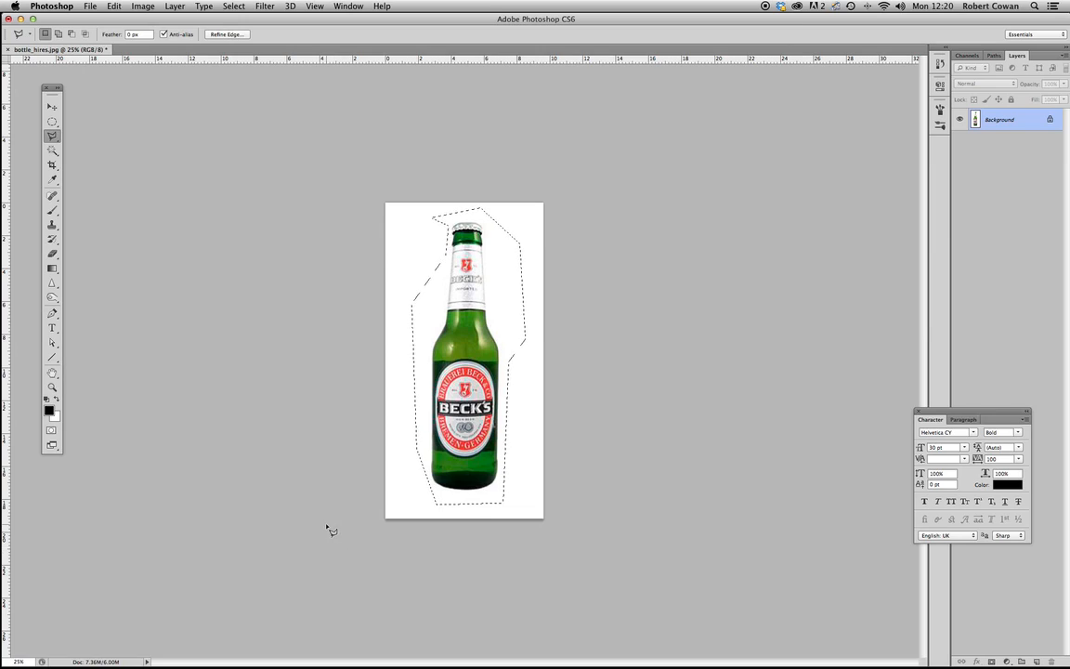
key("super+d")
- Trace the bottle's edge with the Magnetic Lasso, starting at the cap, and cancel the path
left_click_drag(54, 140, 89, 149)
left_click(478, 225)
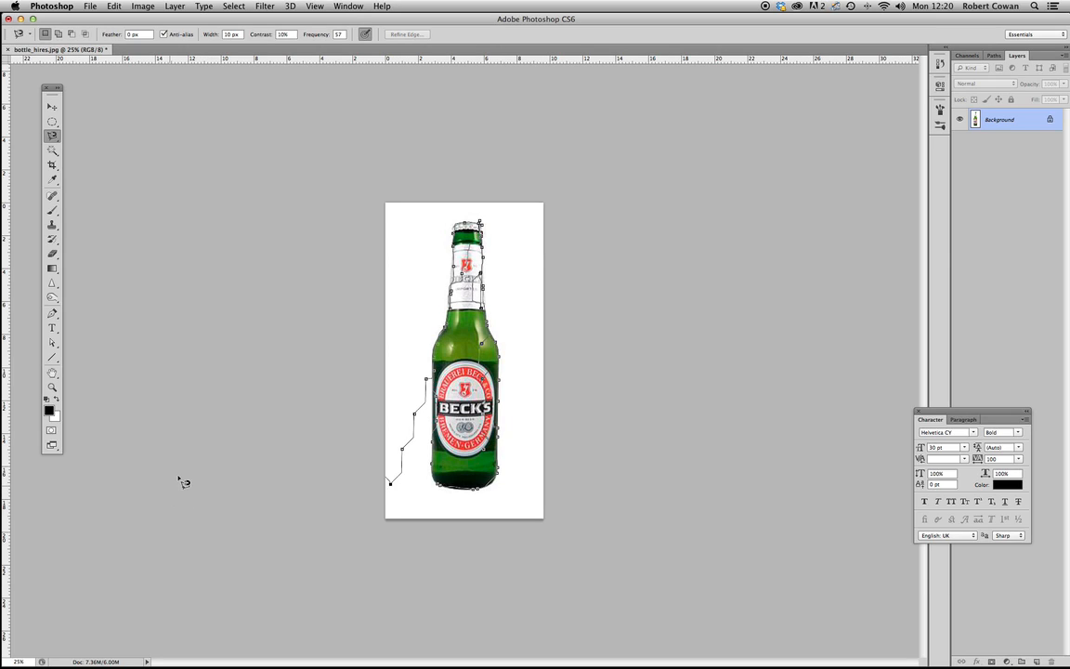
key("Escape")
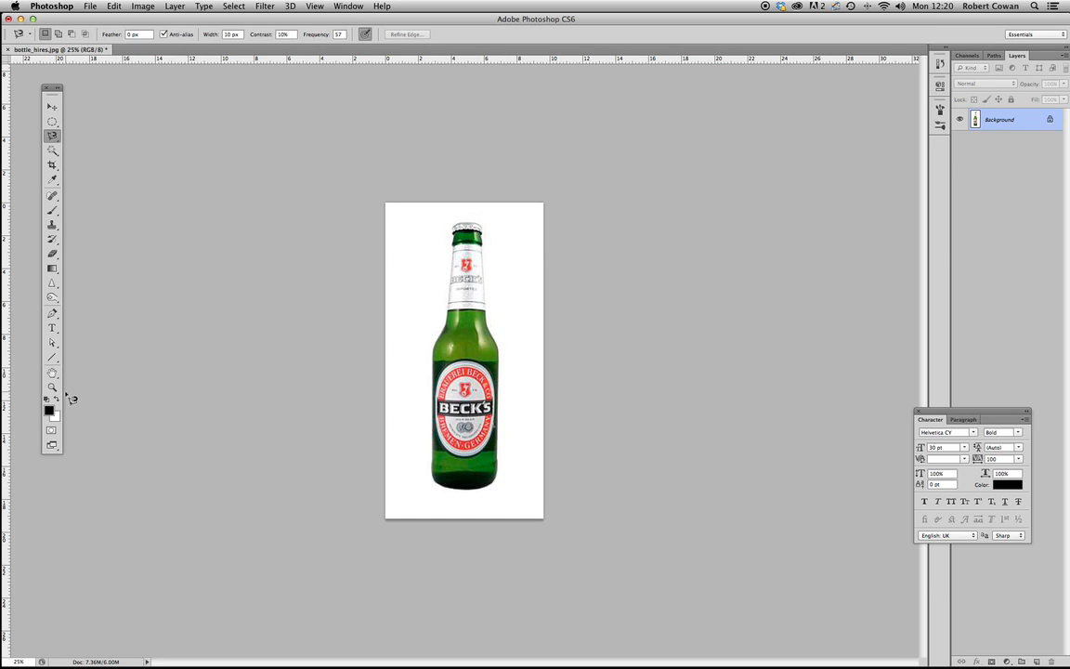
left_click(52, 151)
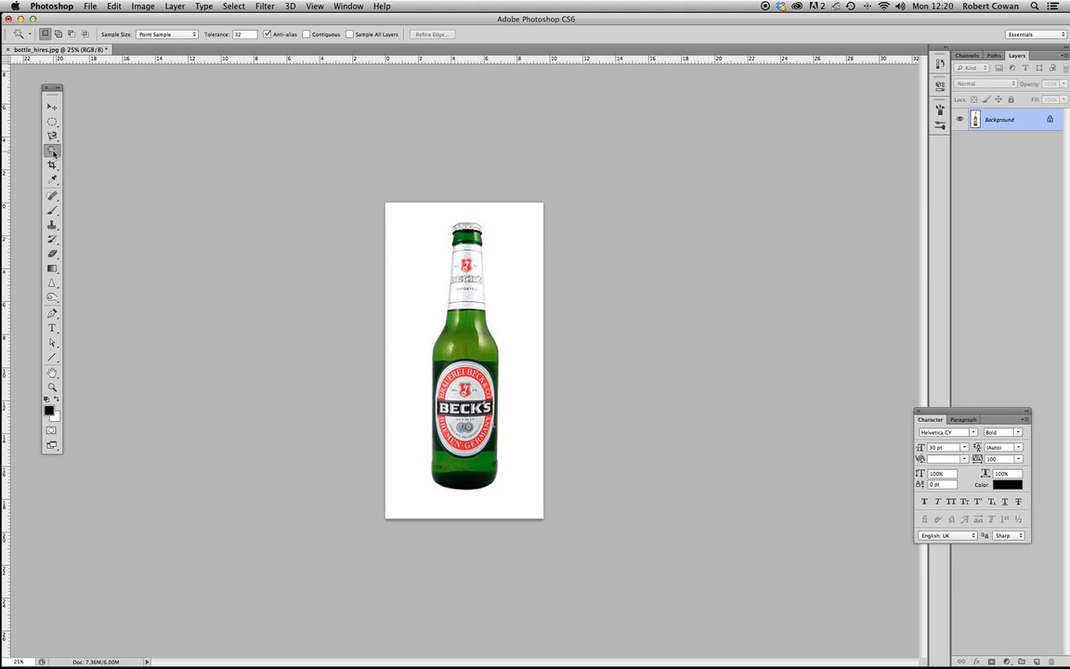
left_click(53, 152)
left_click(102, 157)
left_click(51, 105)
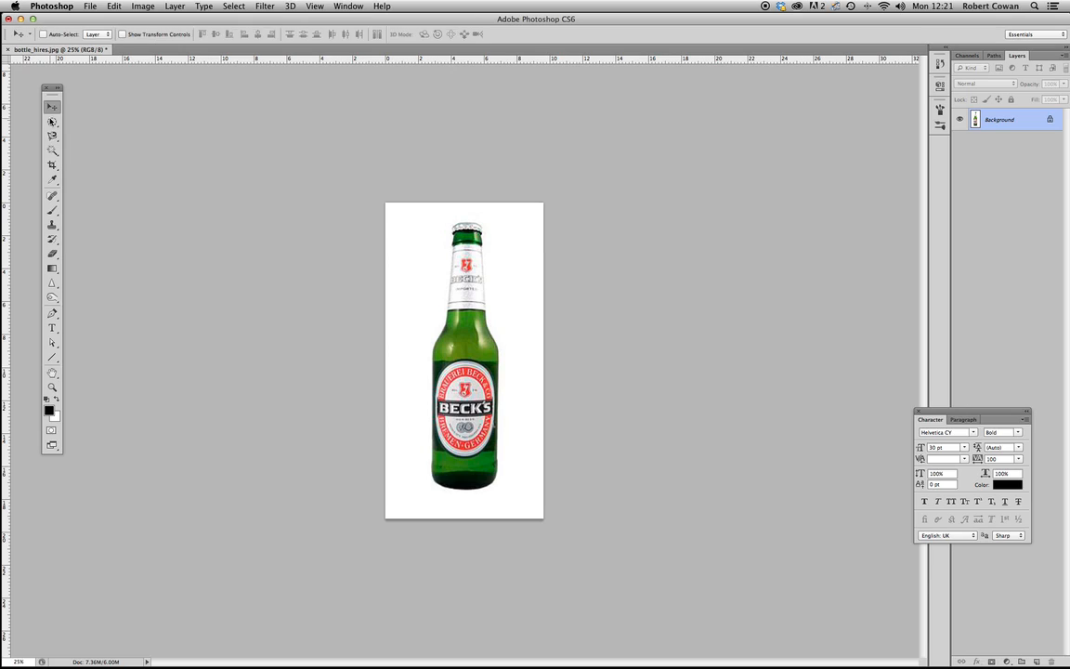
left_click(54, 121)
- Set the Magic Wand tolerance to 100 and select the green areas of the bottle
left_click(52, 149)
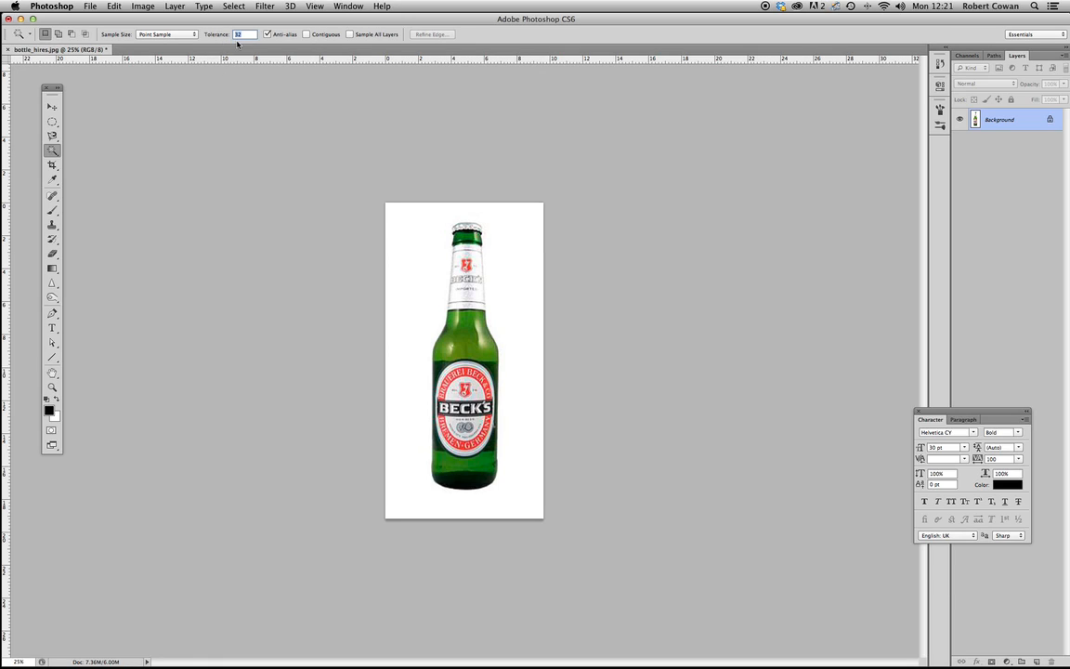
left_click(243, 35)
type("00")
key("Return")
type("10")
left_click(438, 377)
key("super+d")
left_click(239, 35)
left_click(465, 348)
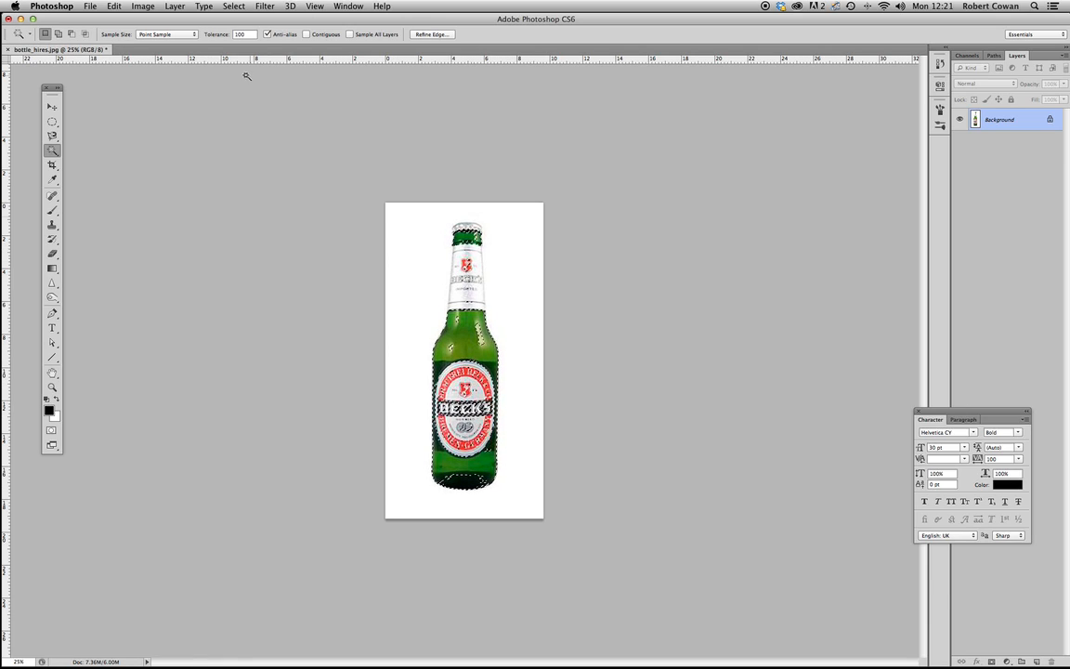
- Set the Magic Wand tolerance to 32, select the bottle's green glass and deselect it
double_click(248, 34)
type("32")
key("super+d")
left_click(474, 329)
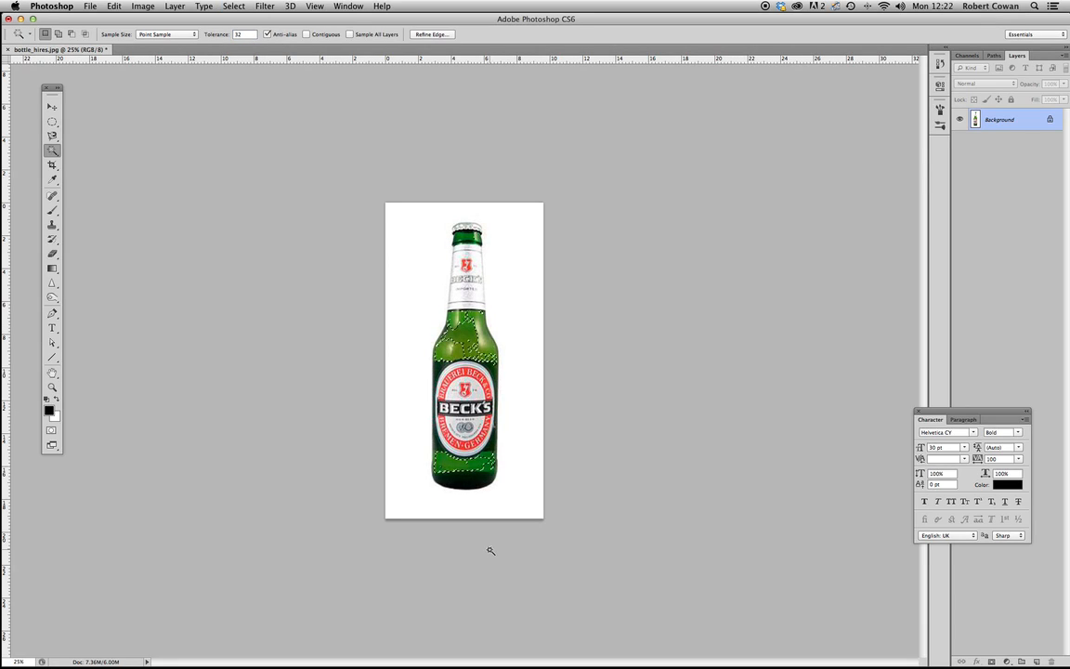
key("super+d")
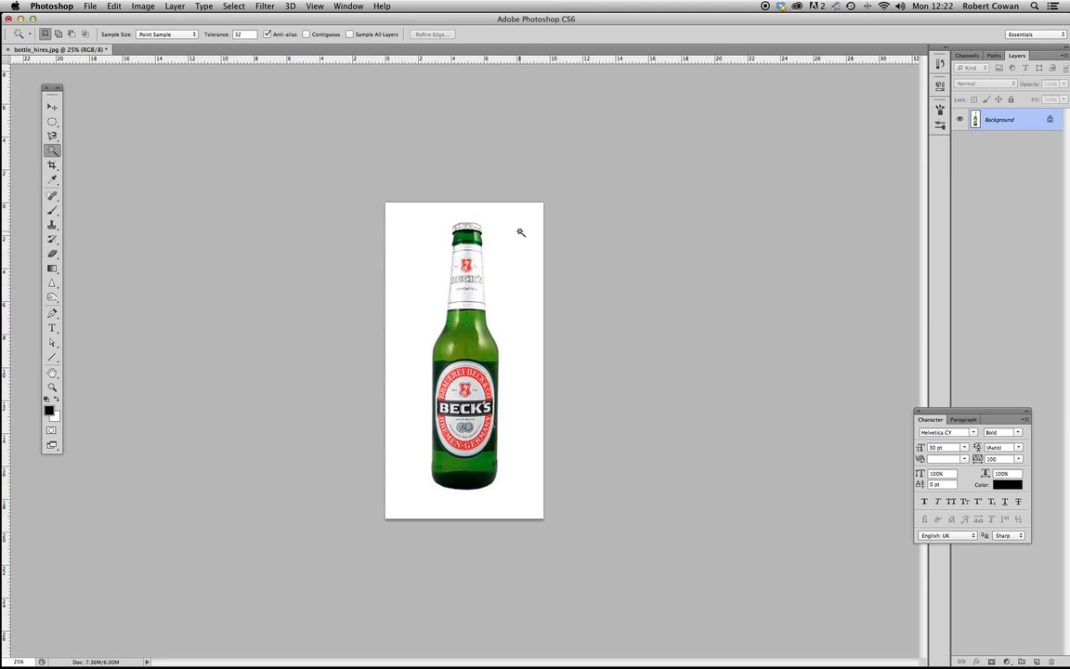
- Try Magic Wand selections of the white background without and with Contiguous, leaving Contiguous on and clearing each selection
left_click(525, 278)
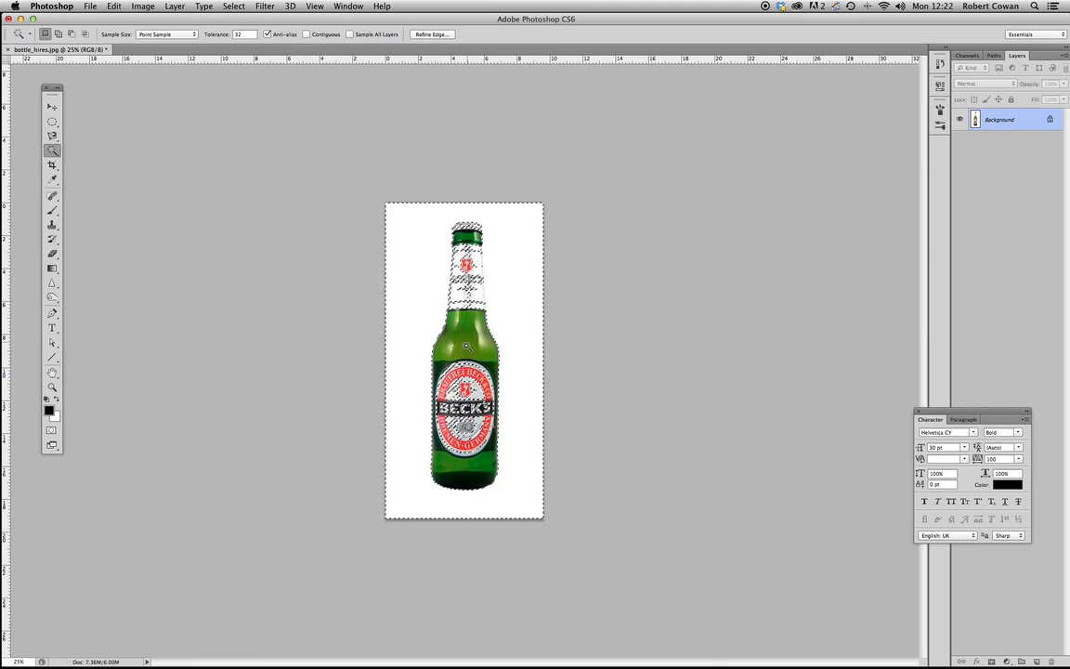
left_click(366, 382)
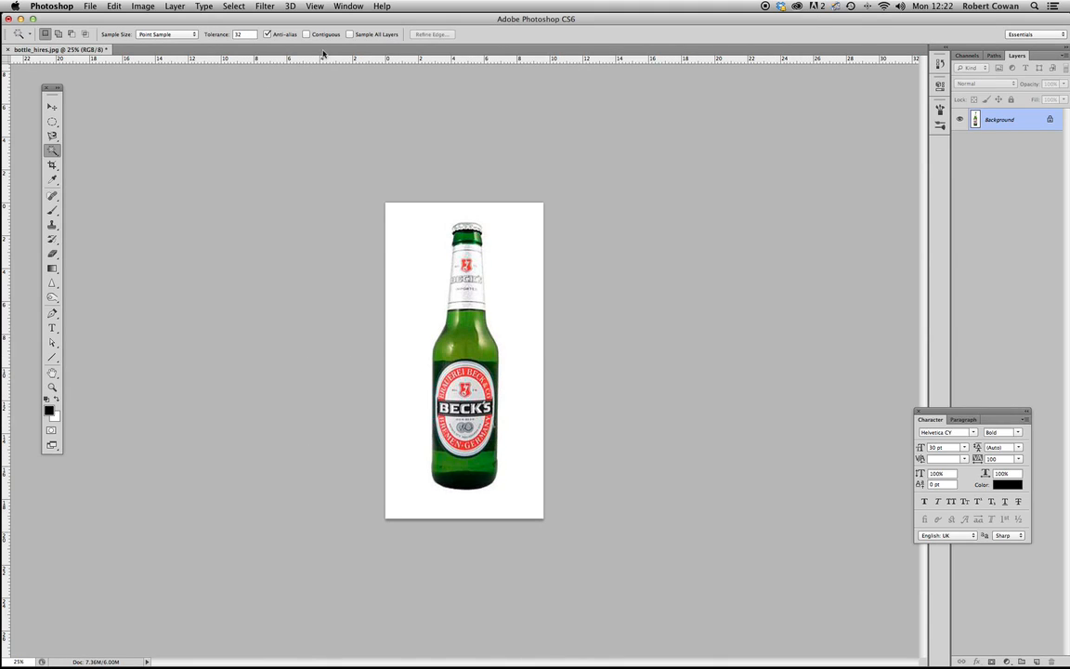
left_click(306, 35)
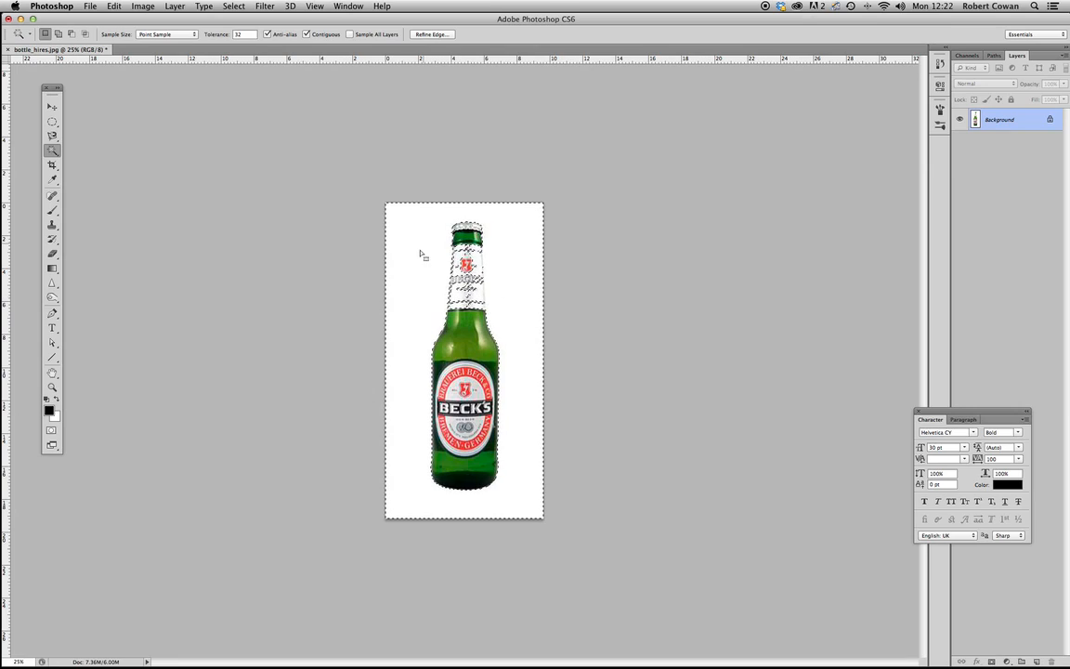
key("super+d")
- Set the Magic Wand tolerance to 5, select the white background to inspect the bottle's edges, and clear the selection
double_click(240, 34)
type("5")
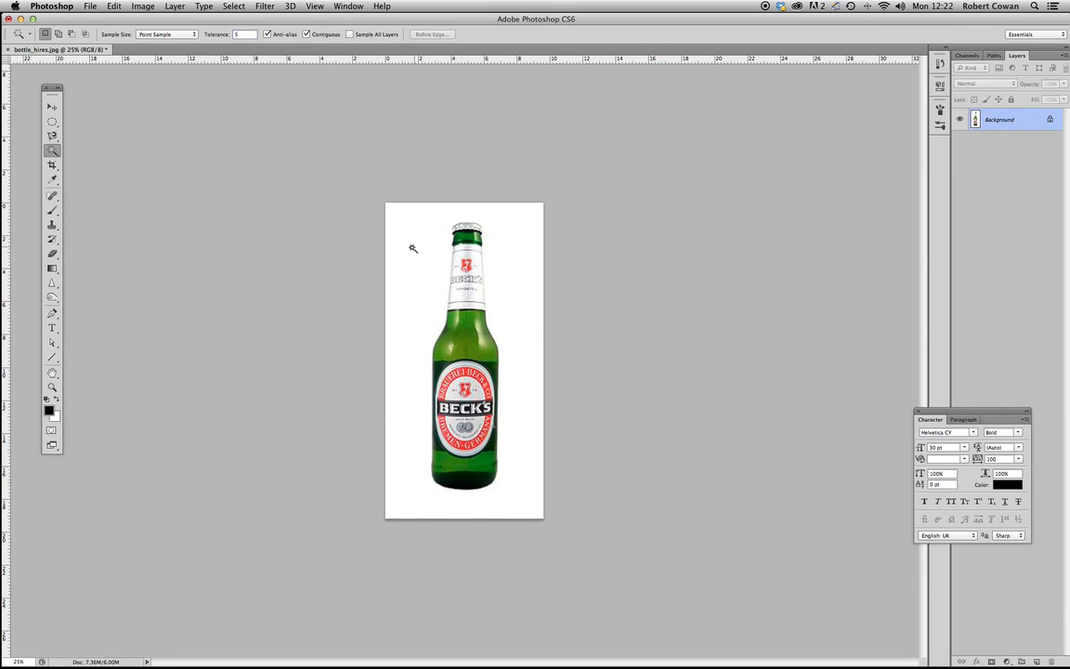
left_click(425, 282)
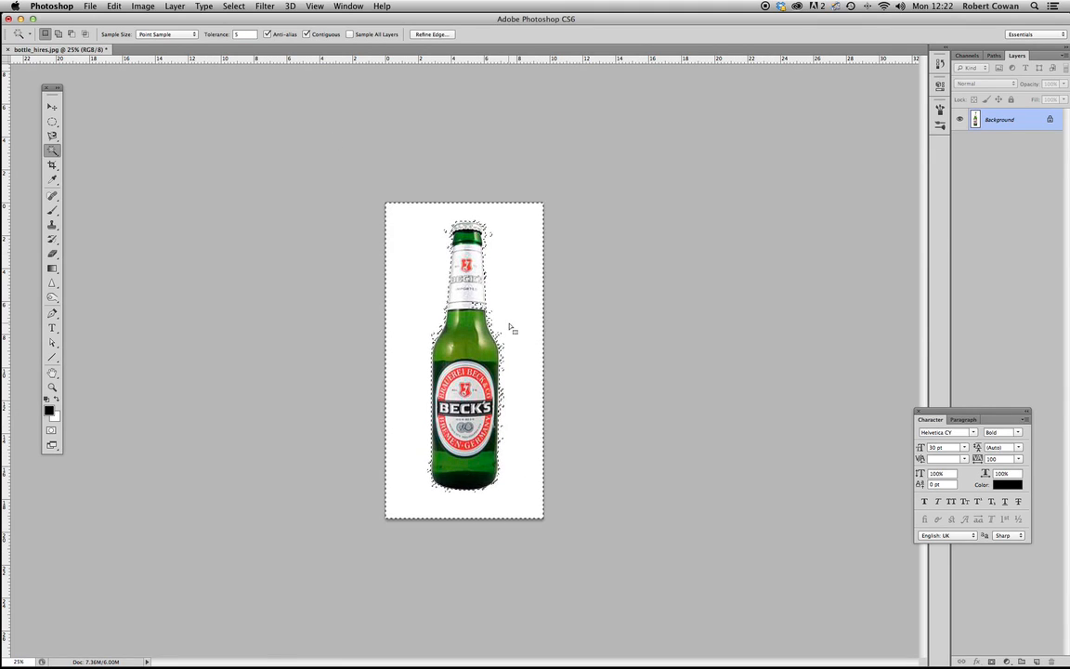
key("super+plus")
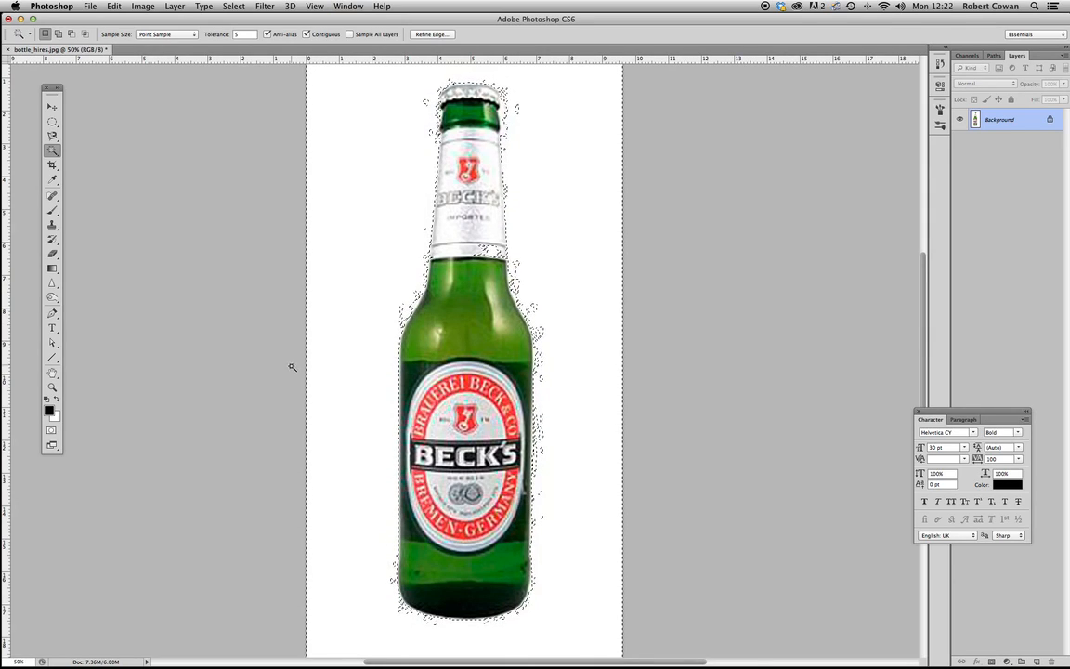
key("super+d")
key("super+minus")
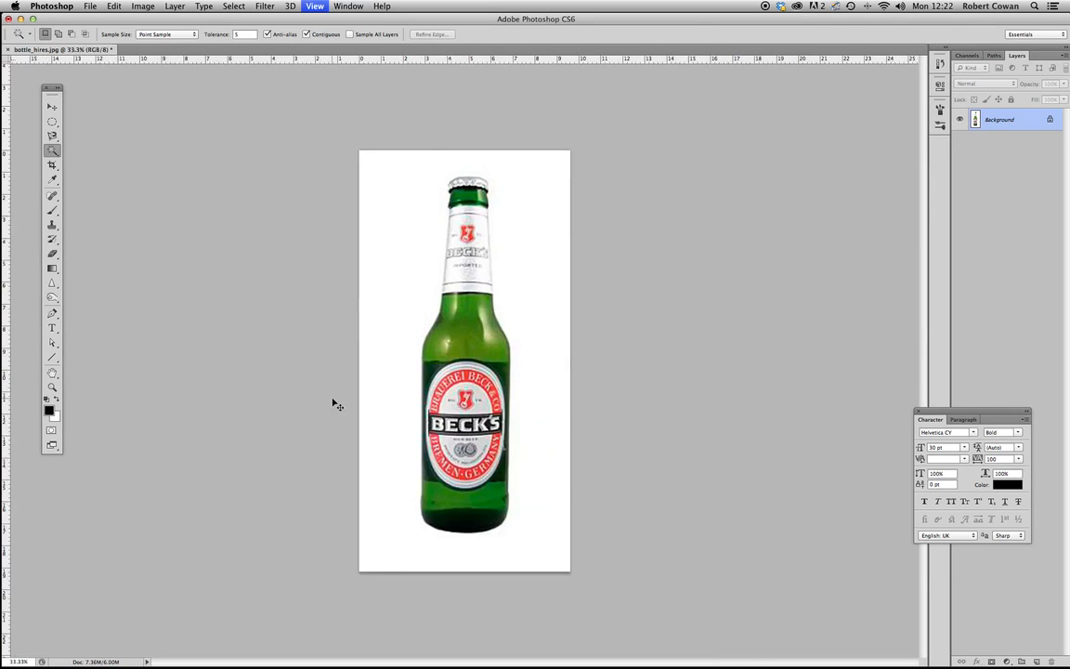
key("super+minus")
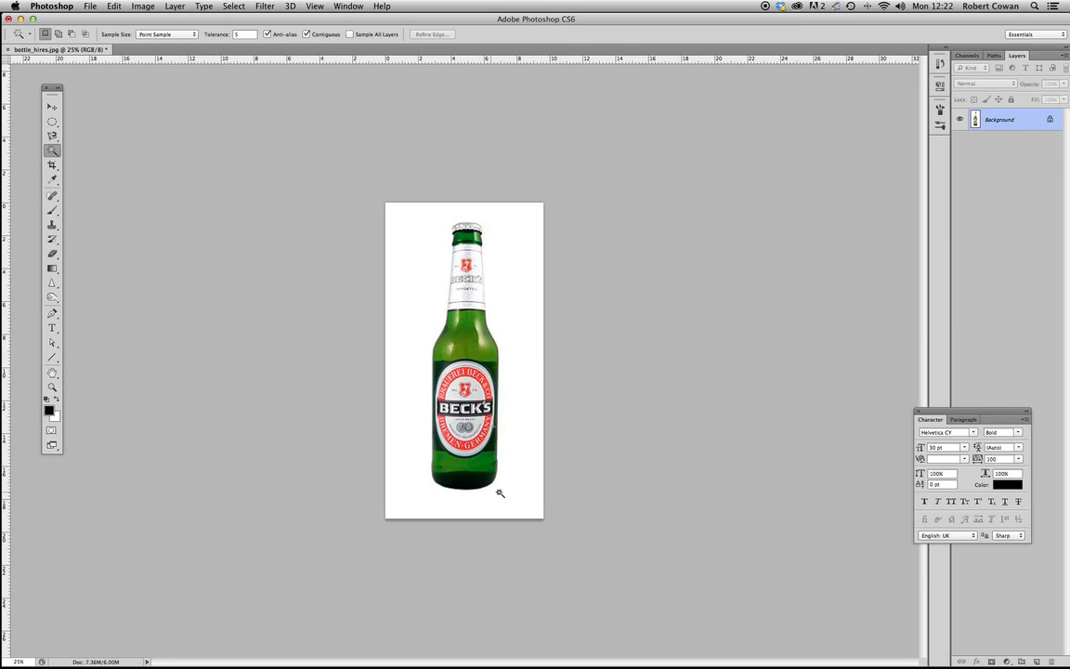
- Convert the Background layer into an unlocked regular layer named bottle
double_click(1001, 132)
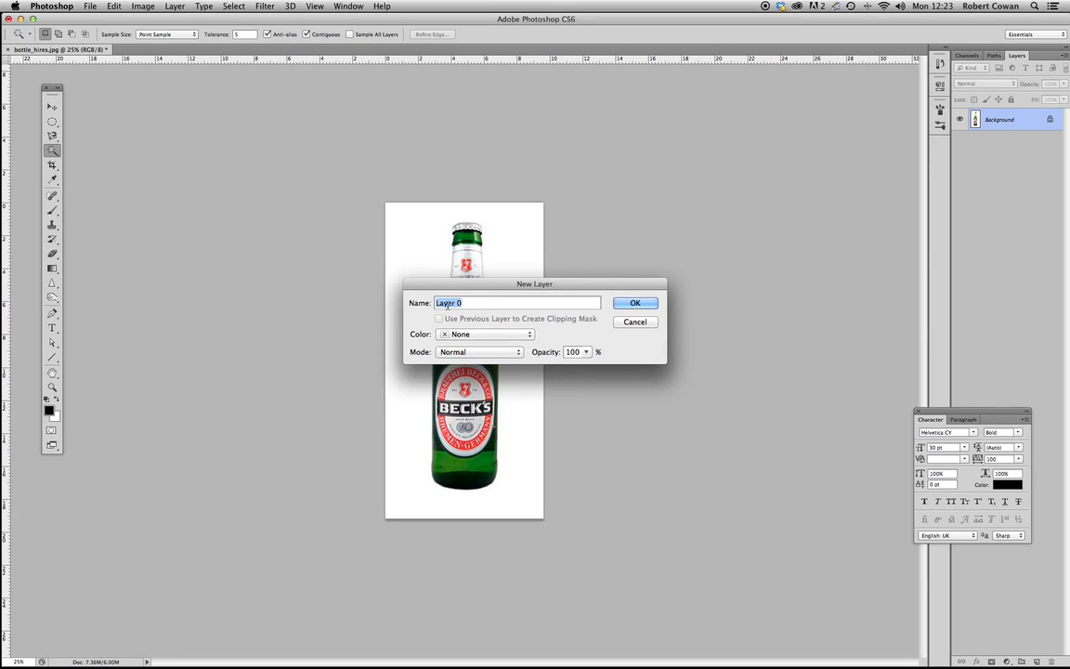
type("bottle")
key("Return")
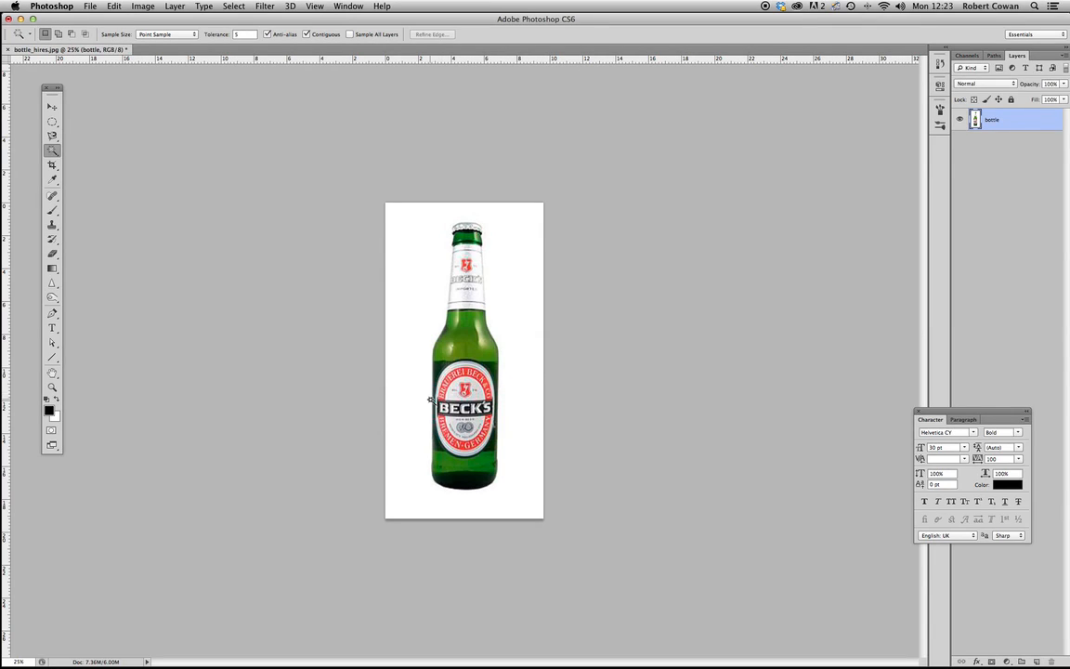
- Repeatedly hide and show the bottle layer to examine what lies beneath it
left_click(960, 120)
left_click(961, 120)
left_click(960, 120)
left_click(960, 120)
left_click(960, 119)
left_click(961, 120)
left_click(960, 119)
left_click(960, 119)
- Set the Magic Wand tolerance to 20 and select the white background around the bottle
left_click(246, 33)
key("Return")
left_click(417, 252)
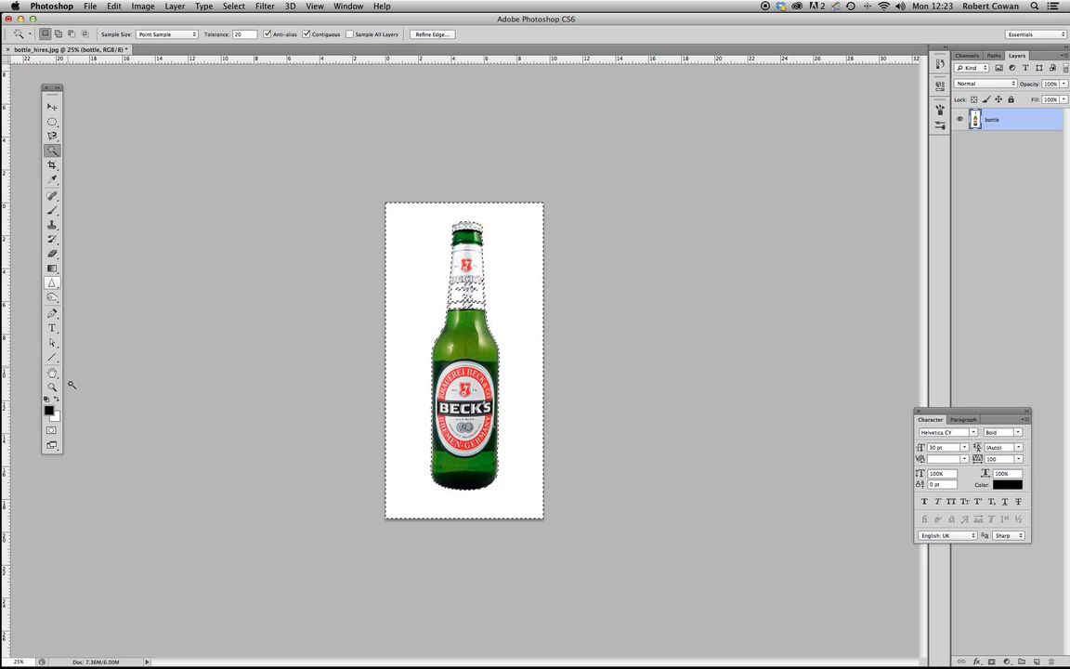
- Compare the Quick Mask overlay with the selection outline to examine the coverage of the bottle's neck label
left_click(51, 431)
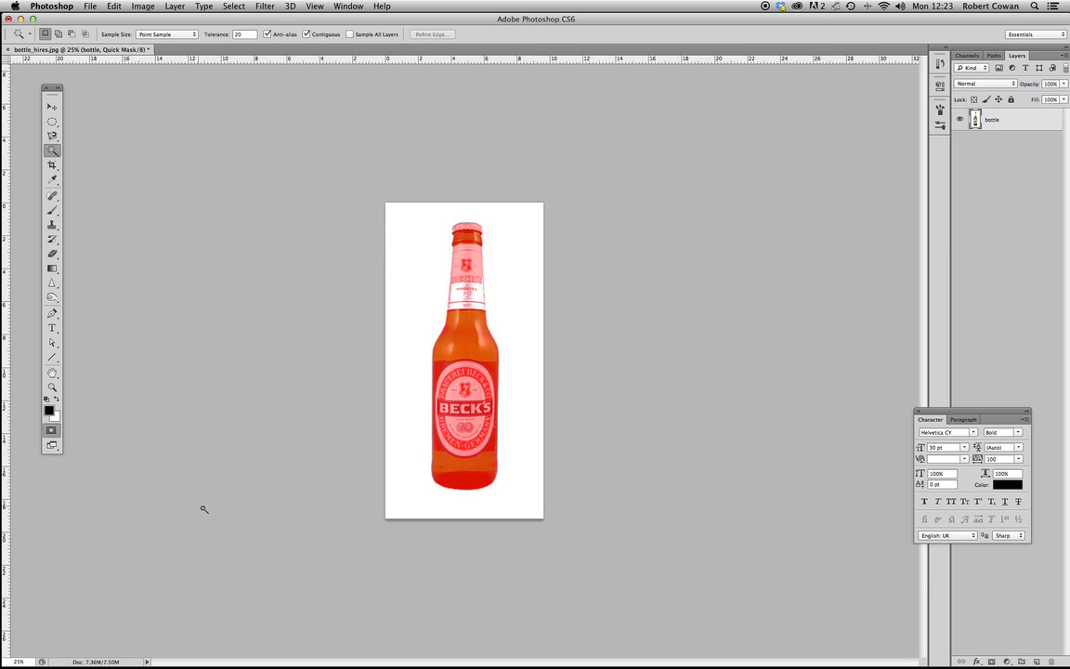
left_click(51, 431)
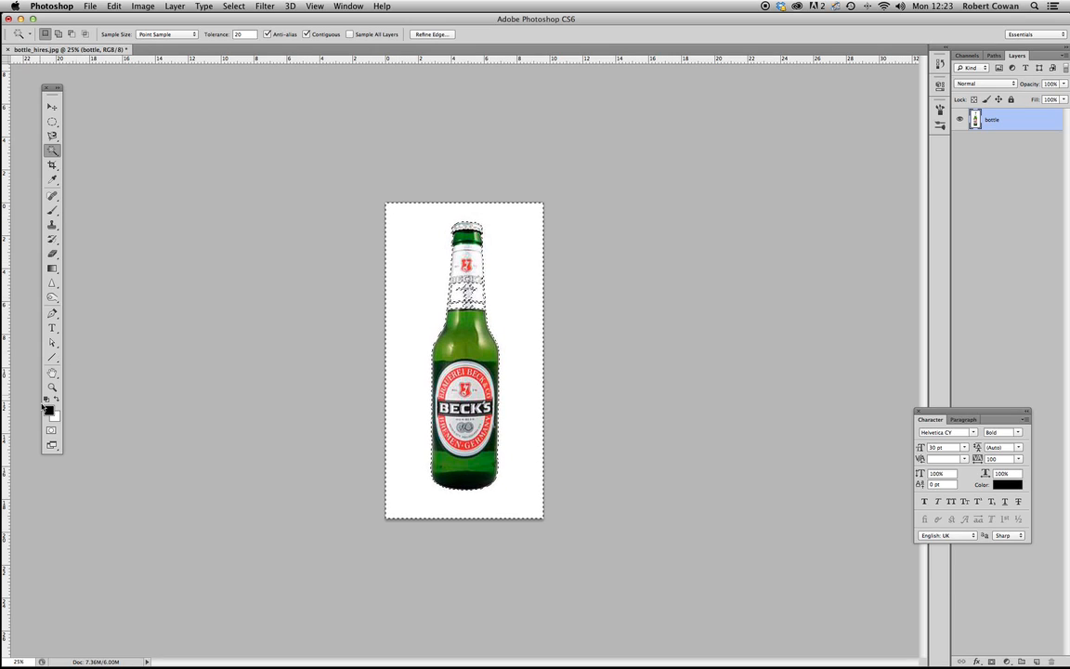
left_click(51, 431)
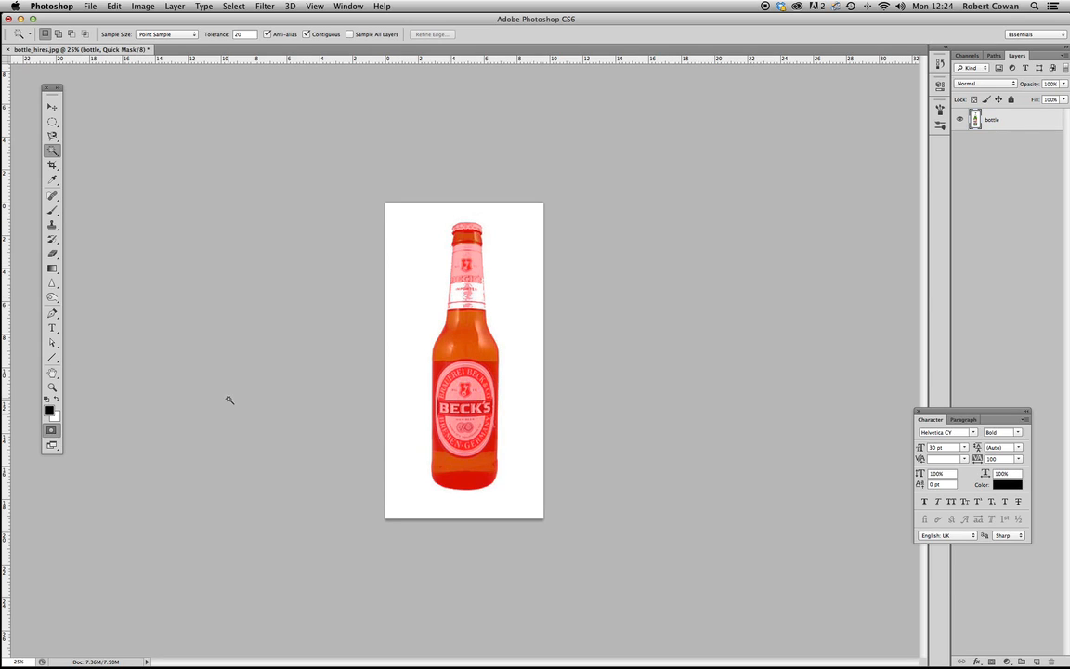
key("super+plus")
key("super+plus")
key("super+plus")
left_click_drag(346, 296, 301, 377)
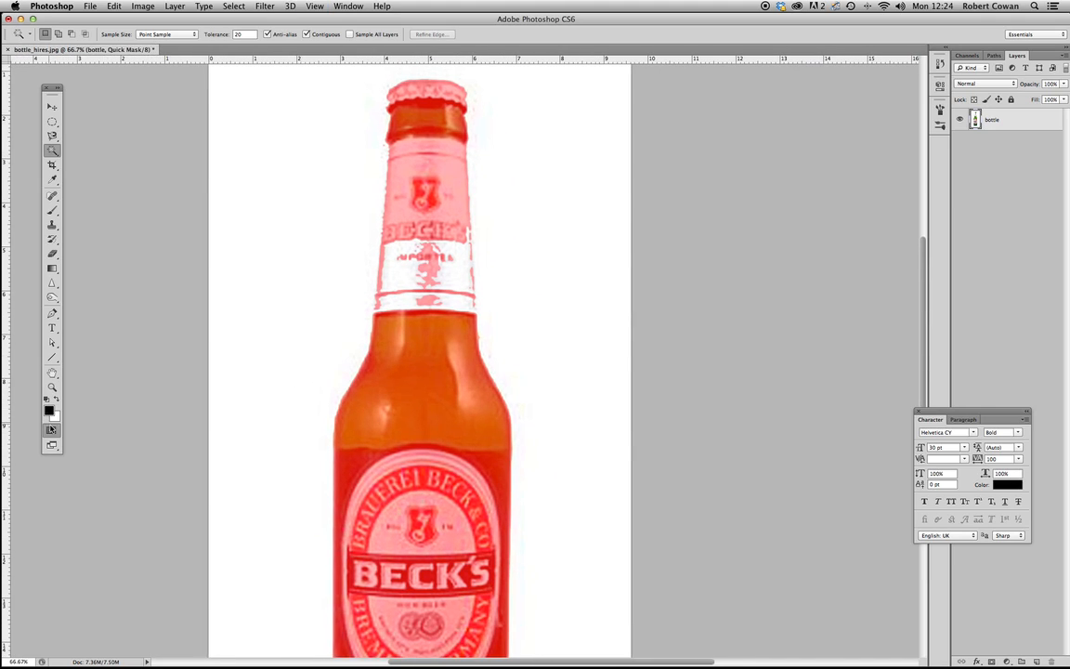
left_click(51, 431)
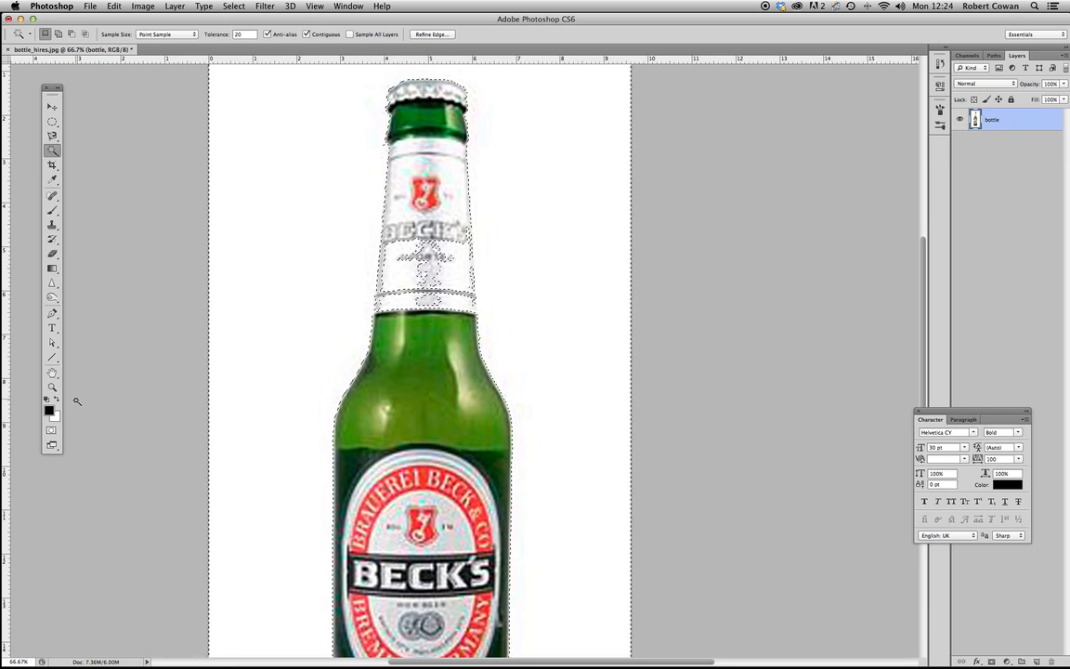
- In Quick Mask mode, paint over the unmasked parts of the neck label with a hard 50 px brush and return to the selection
left_click(51, 431)
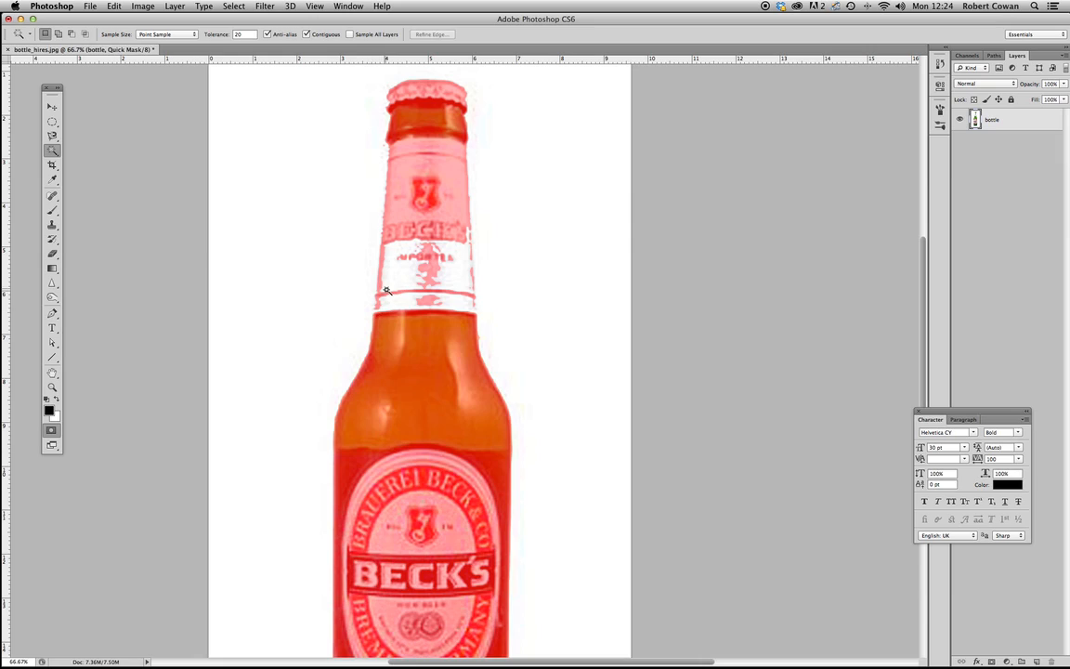
key("b")
key("]")
mouse_move(403, 301)
left_mouse_down()
mouse_move(401, 242)
mouse_move(395, 299)
mouse_move(395, 270)
left_mouse_up()
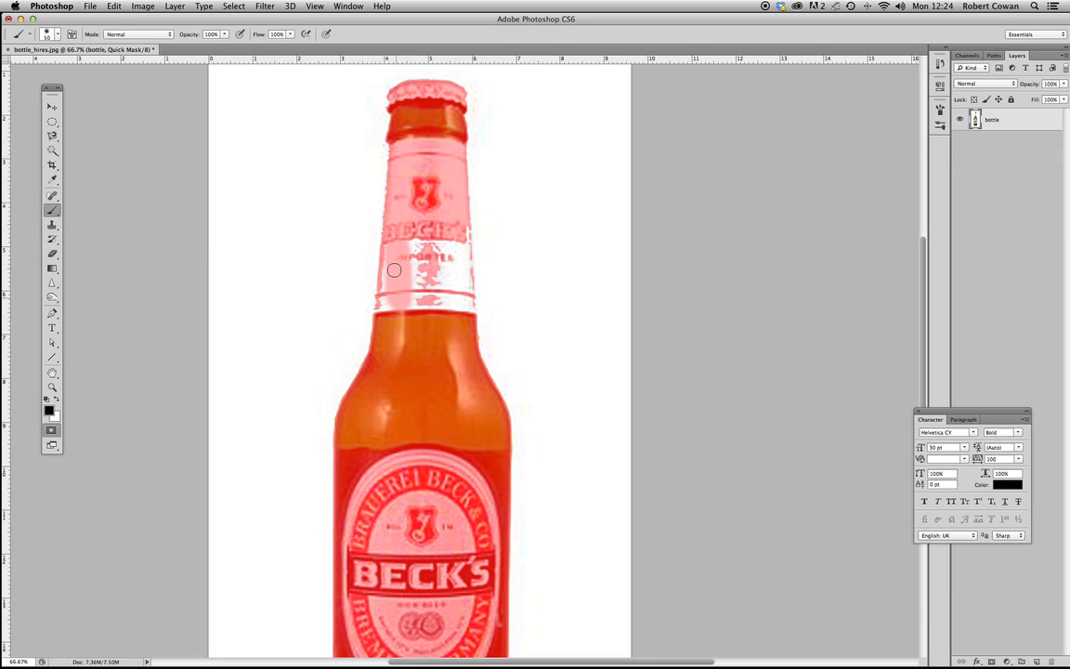
left_click(57, 36)
left_click(40, 121)
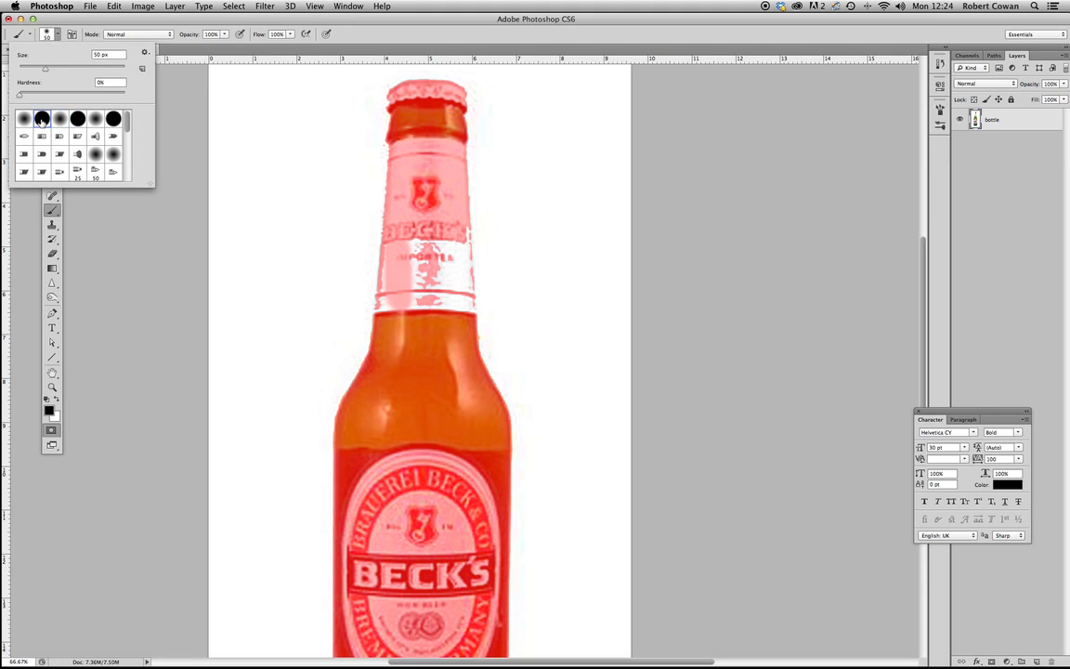
mouse_move(409, 268)
left_mouse_down()
mouse_move(413, 309)
mouse_move(422, 257)
mouse_move(444, 280)
mouse_move(461, 239)
mouse_move(465, 311)
mouse_move(420, 299)
mouse_move(404, 275)
mouse_move(386, 311)
left_mouse_up()
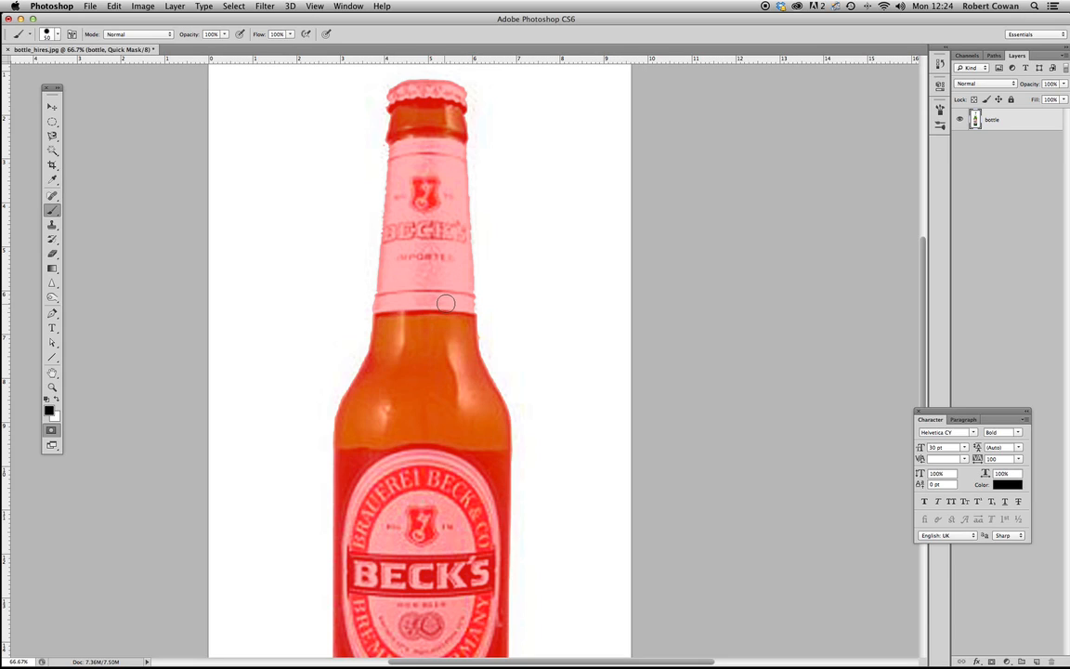
scroll(418, 332, "down", 10)
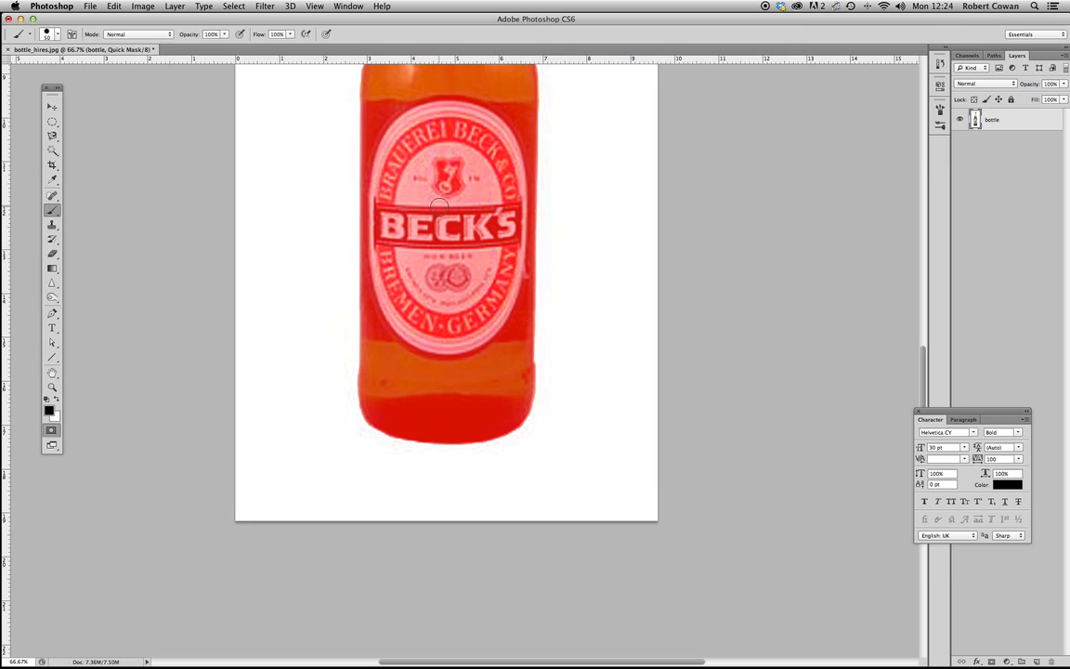
left_click(51, 430)
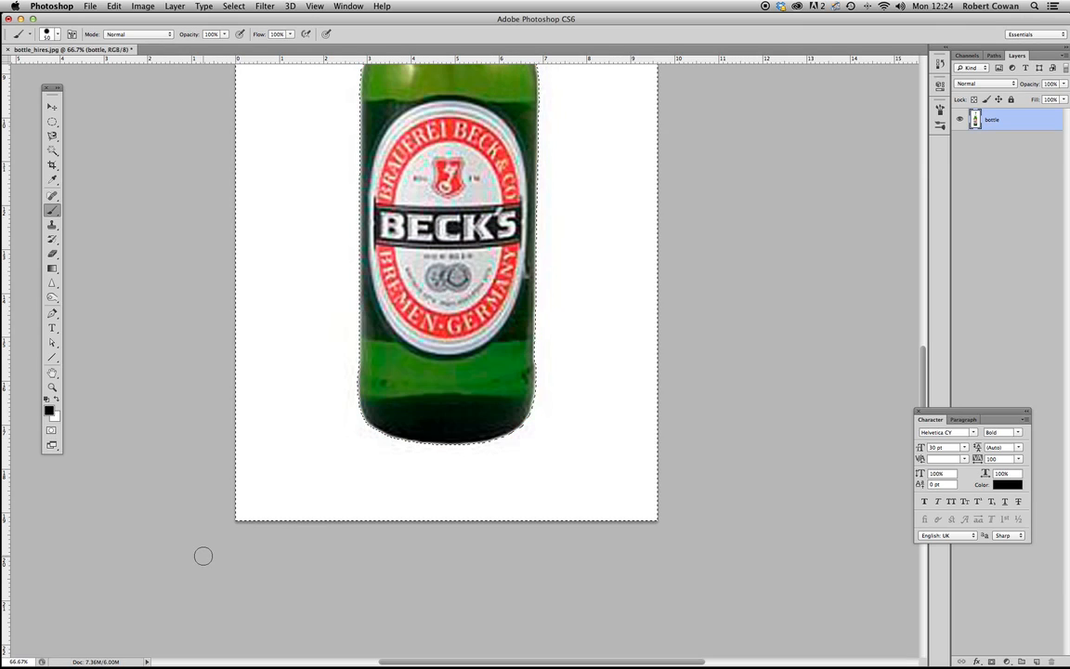
- Delete the selected white background from the bottle layer and deselect
scroll(327, 413, "up", 7)
scroll(329, 532, "up", 5)
scroll(332, 515, "up", 1)
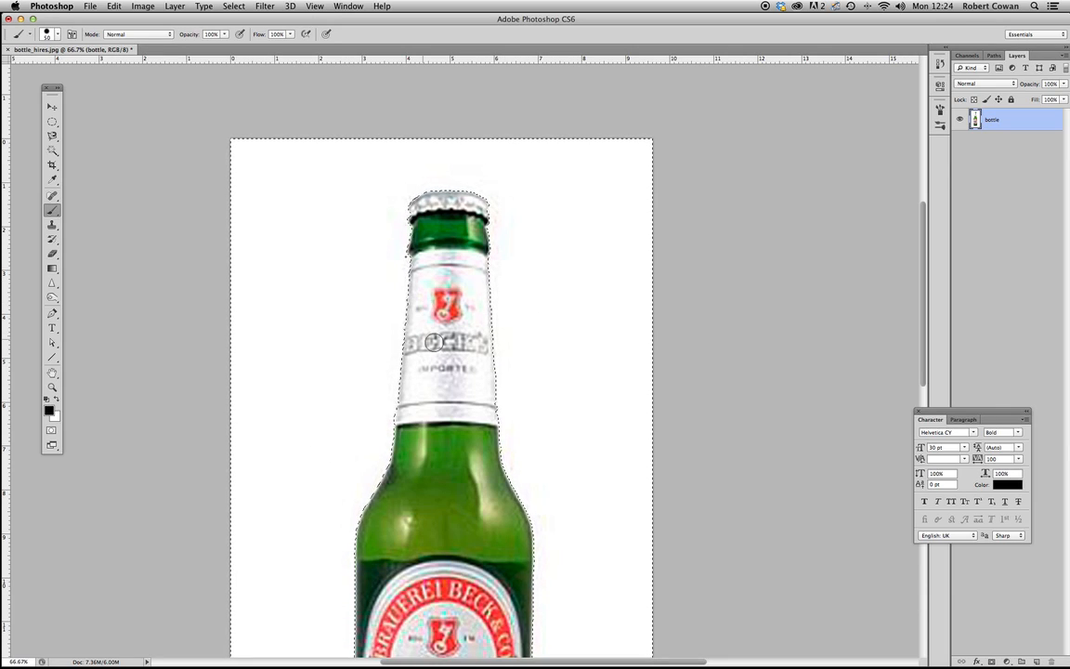
key("Delete")
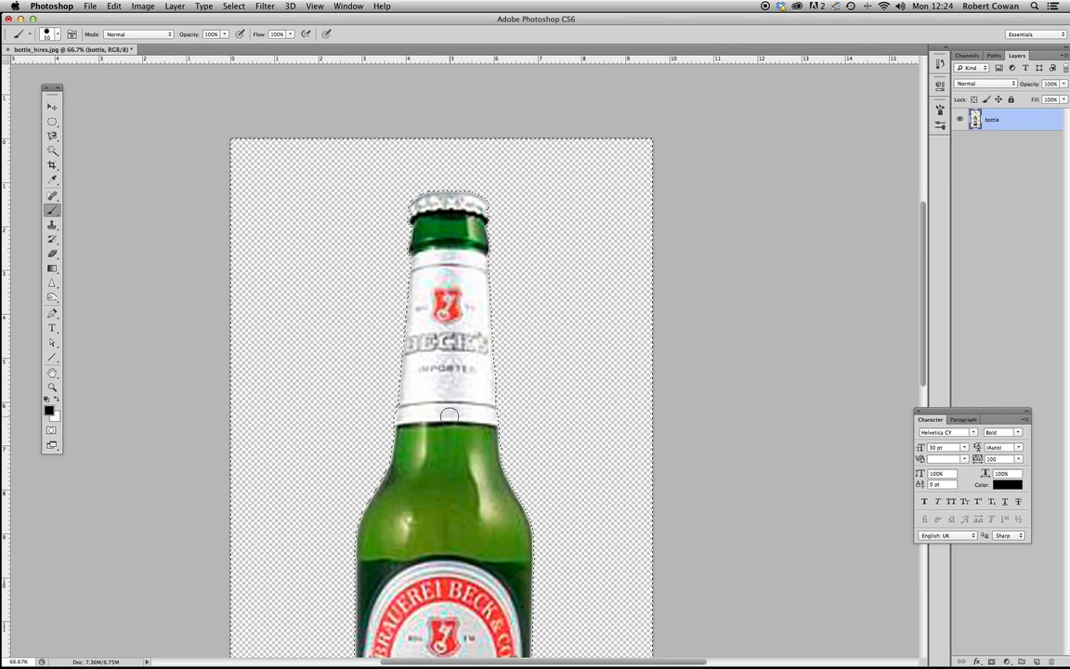
scroll(248, 365, "down", 5)
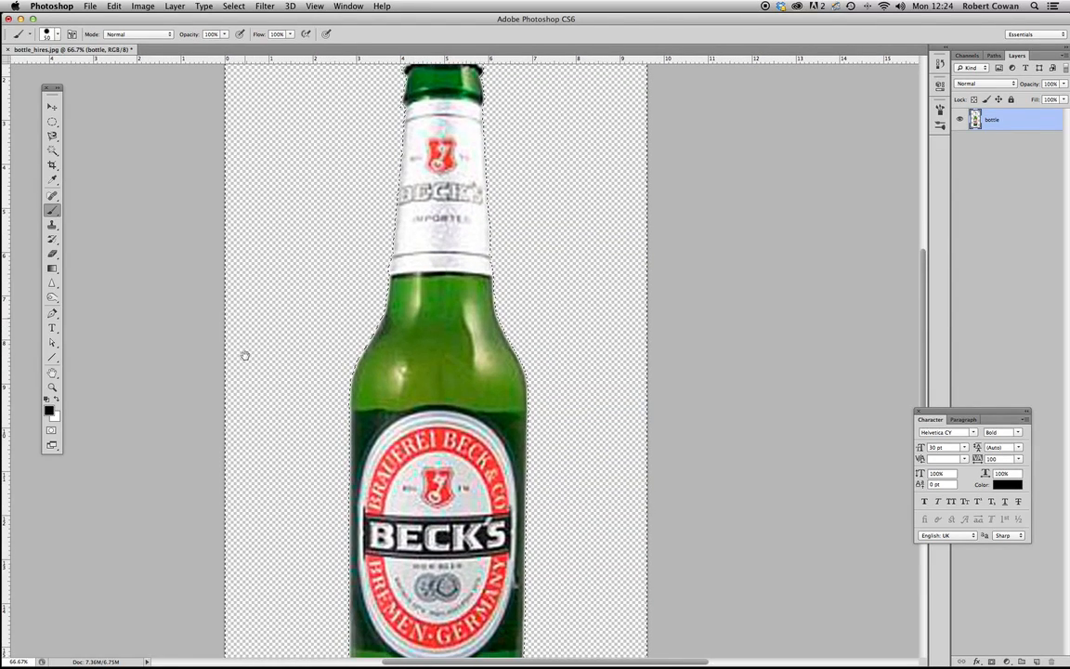
key("super+d")
- Add a new layer beneath the bottle layer and fill it with black
key("super+alt+shift+n")
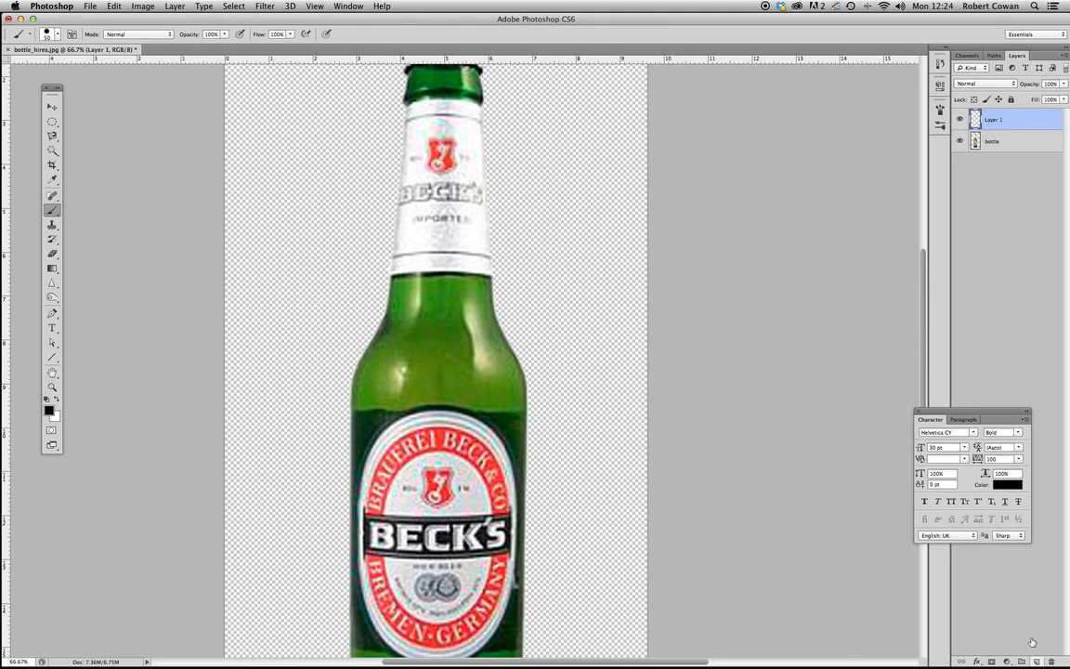
left_click_drag(1019, 121, 1013, 154)
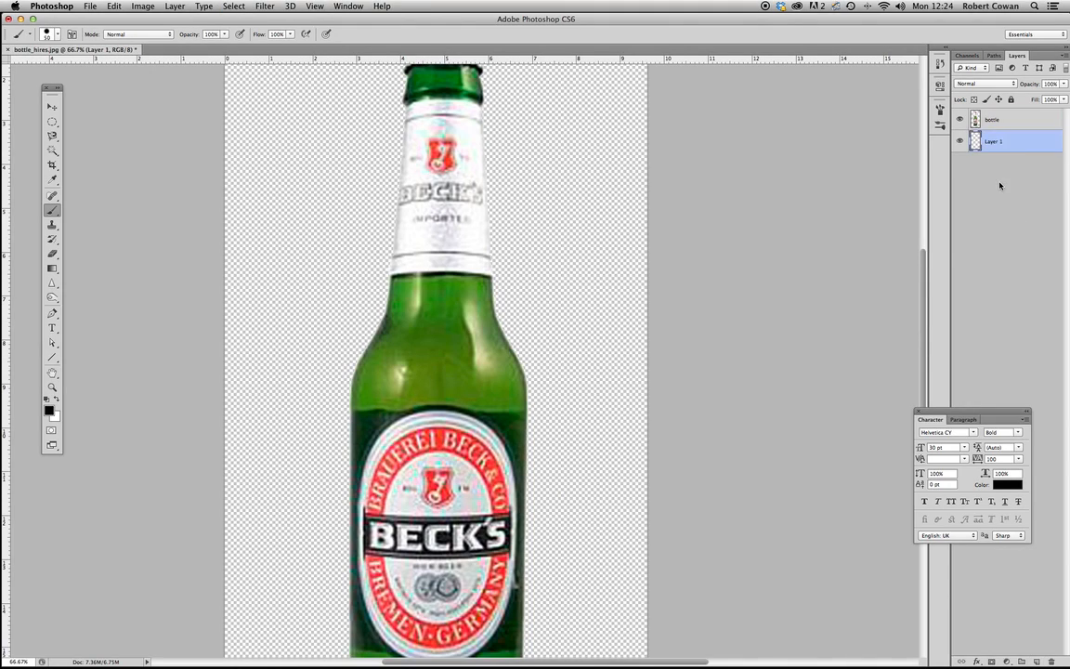
key("alt+BackSpace")
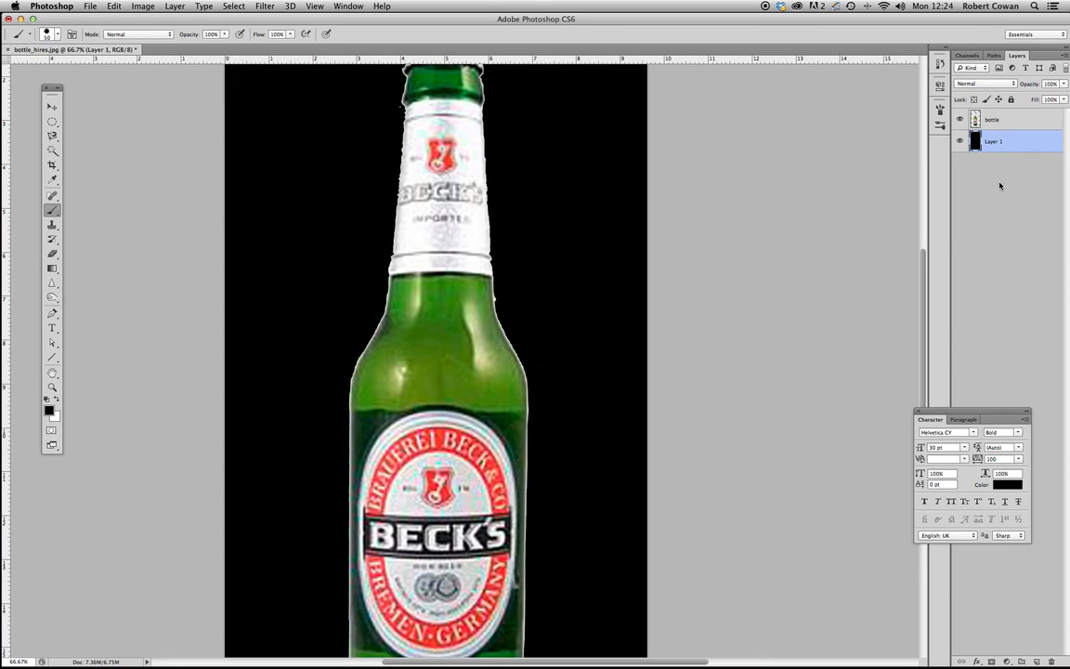
key("super+minus")
key("super+minus")
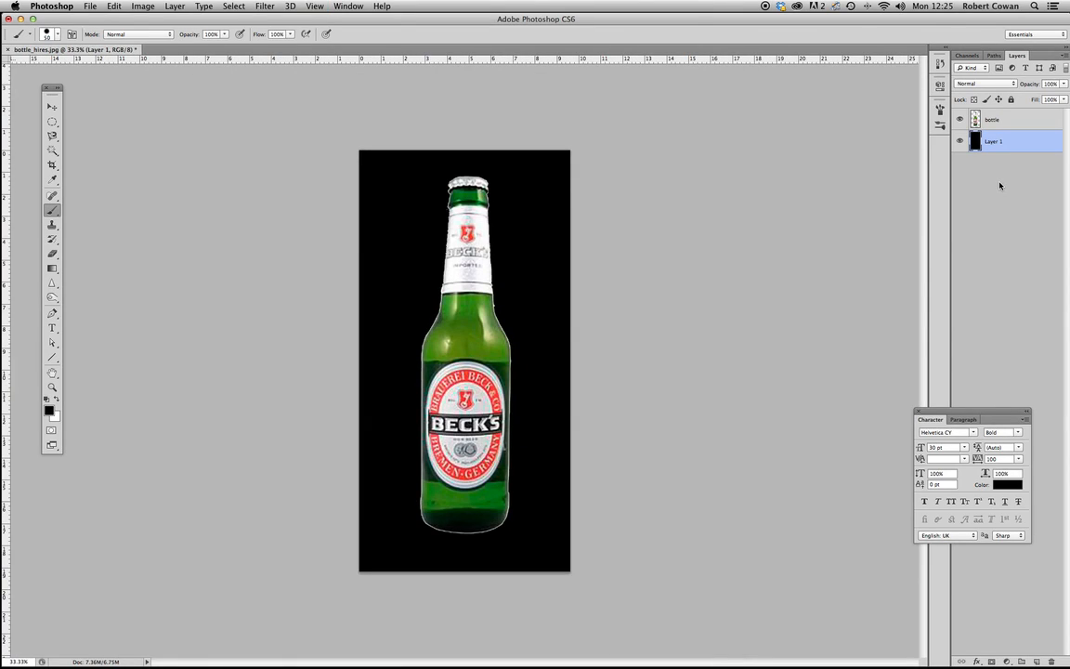
- Hide the black layer and, on the bottle layer, select the bottle by inverting a Magic Wand selection of the transparent area
left_click(960, 142)
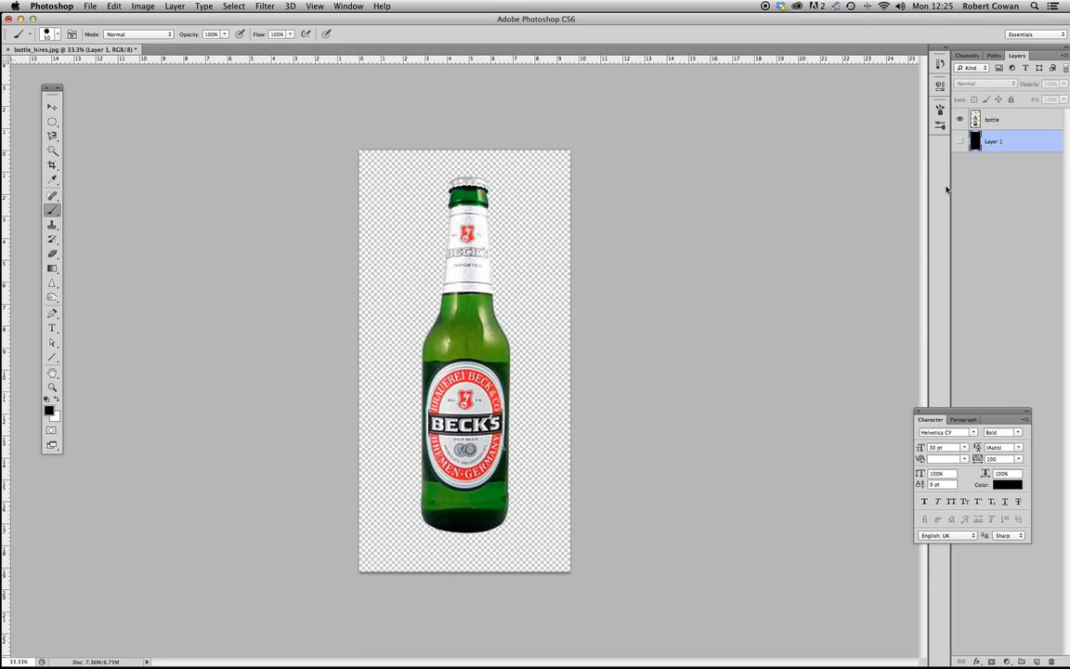
left_click(990, 127)
key("w")
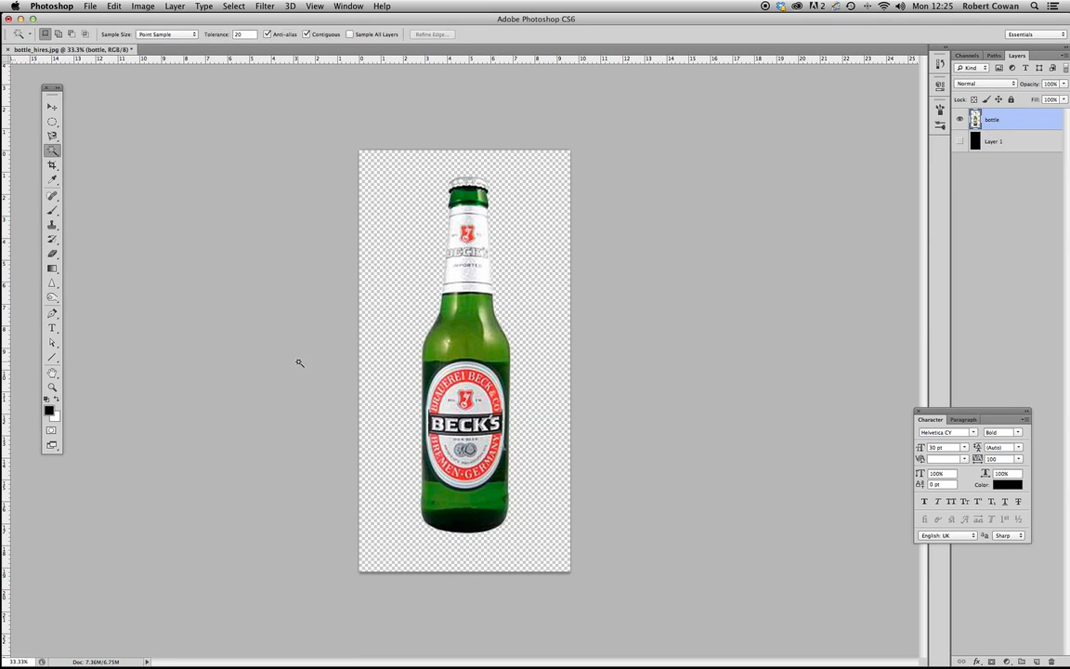
left_click(399, 243)
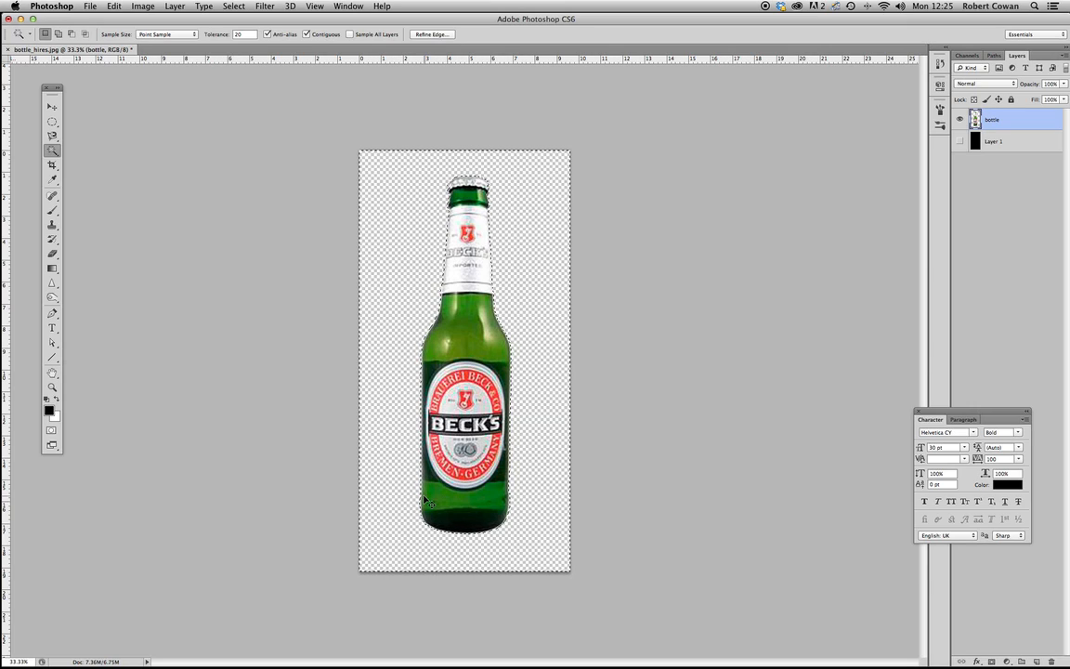
- Contract the bottle selection by 3 pixels
left_click(229, 6)
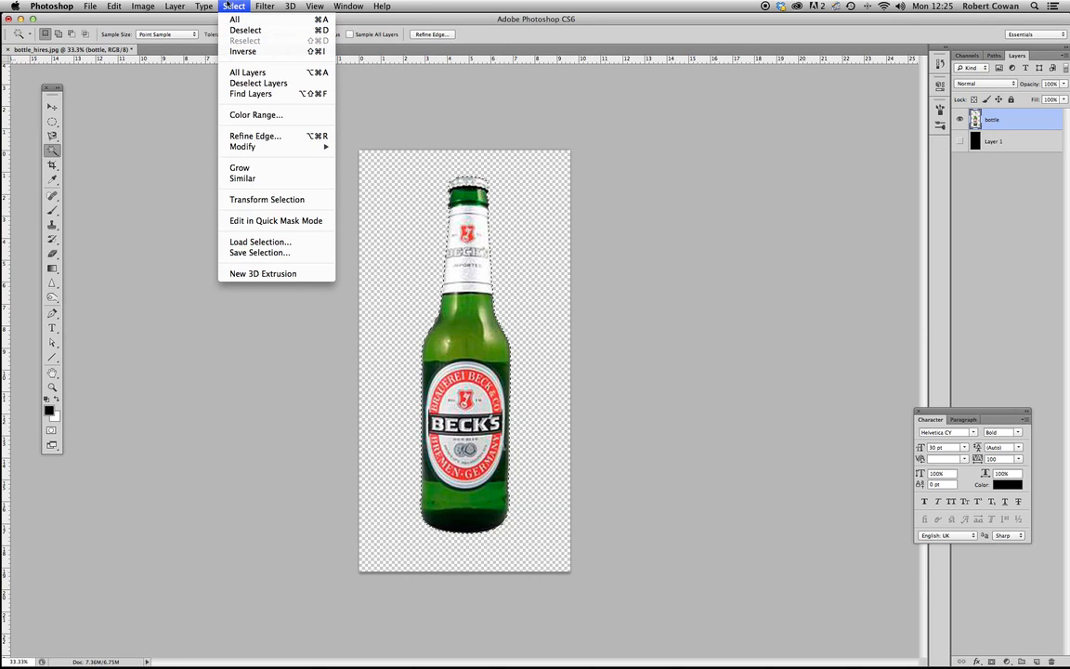
mouse_move(246, 148)
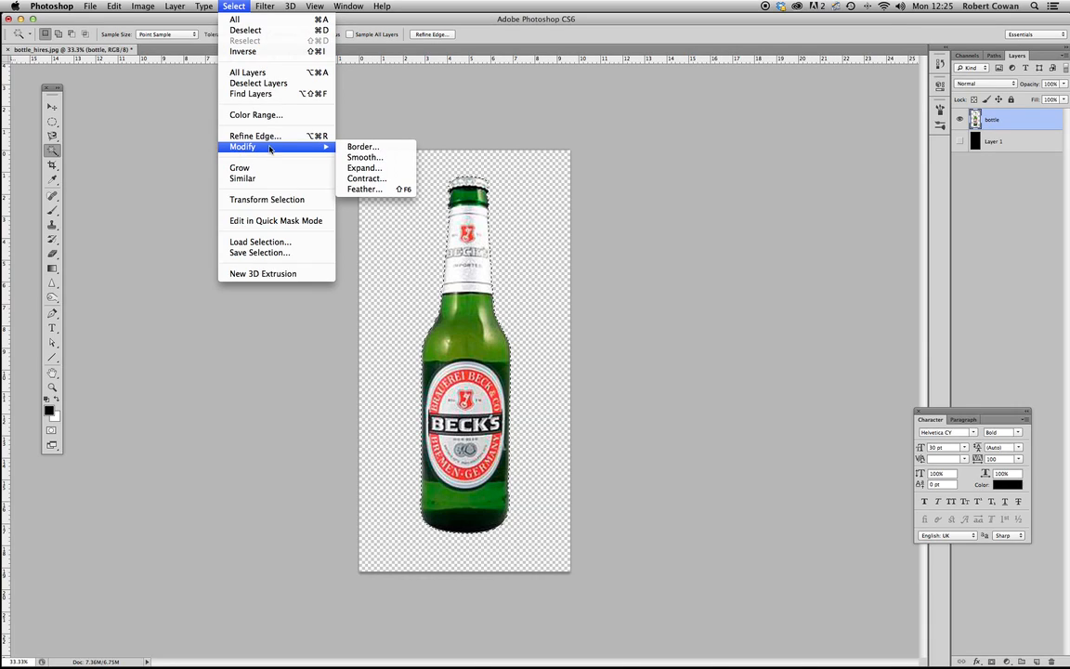
left_click(368, 179)
left_click_drag(467, 306, 577, 234)
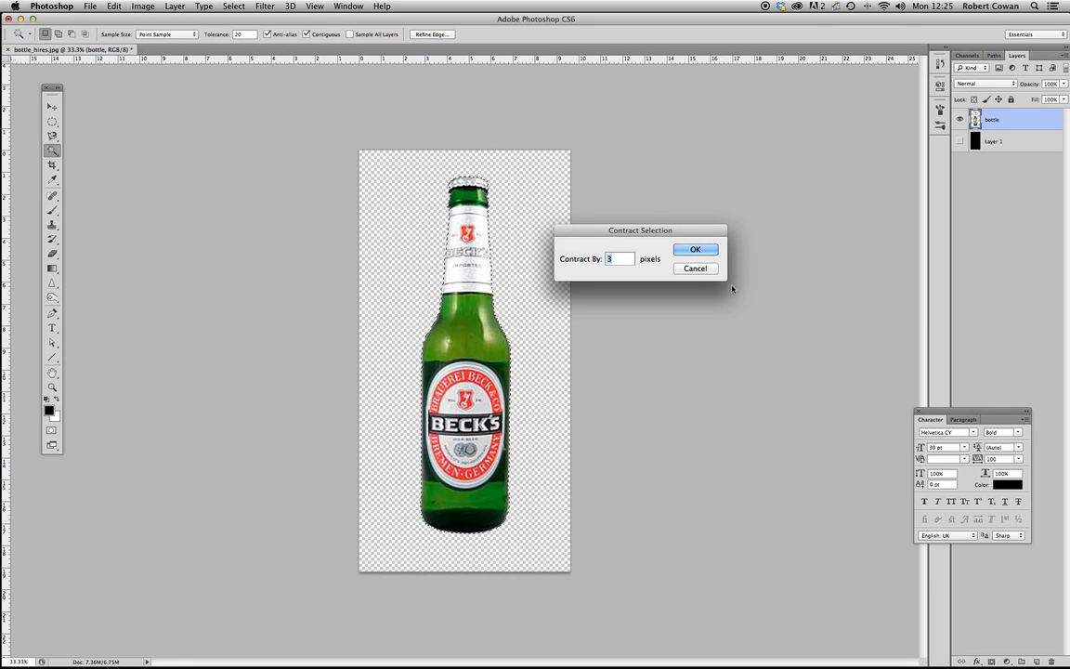
left_click(695, 251)
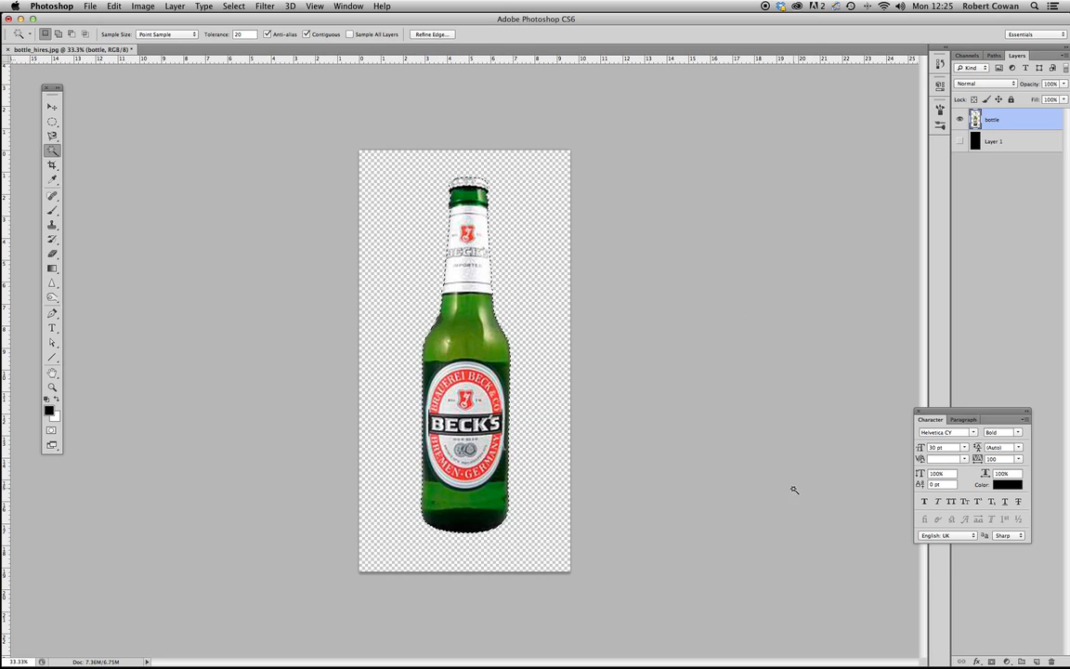
- Invert the selection to delete the bottle's white fringe, deselect, and briefly show the black layer to check the edges
key("shift+super+i")
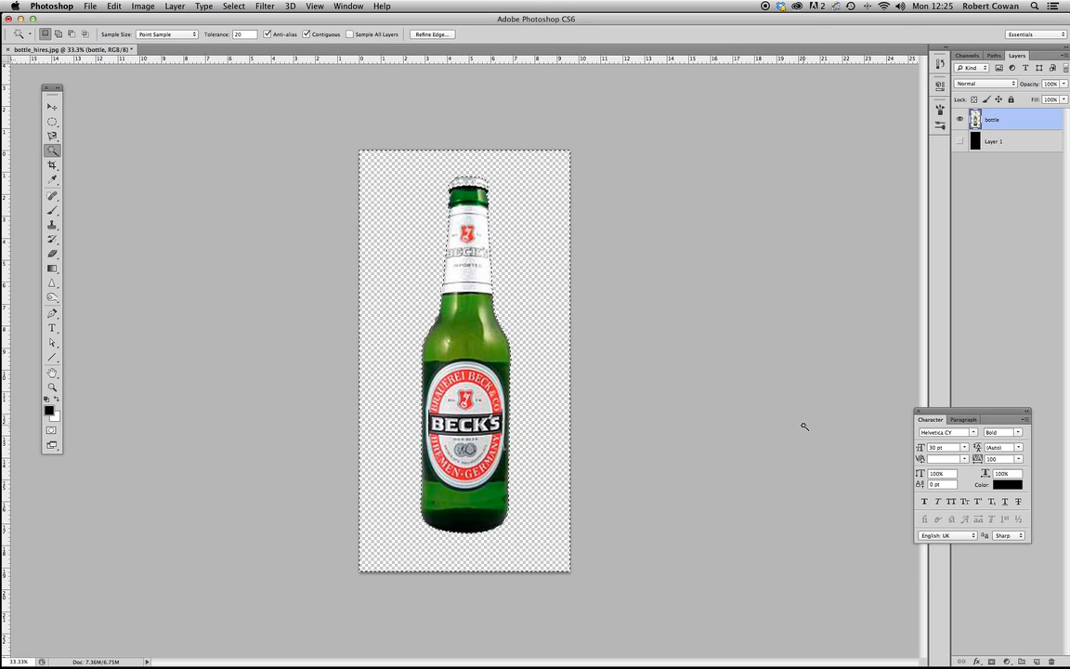
key("super+d")
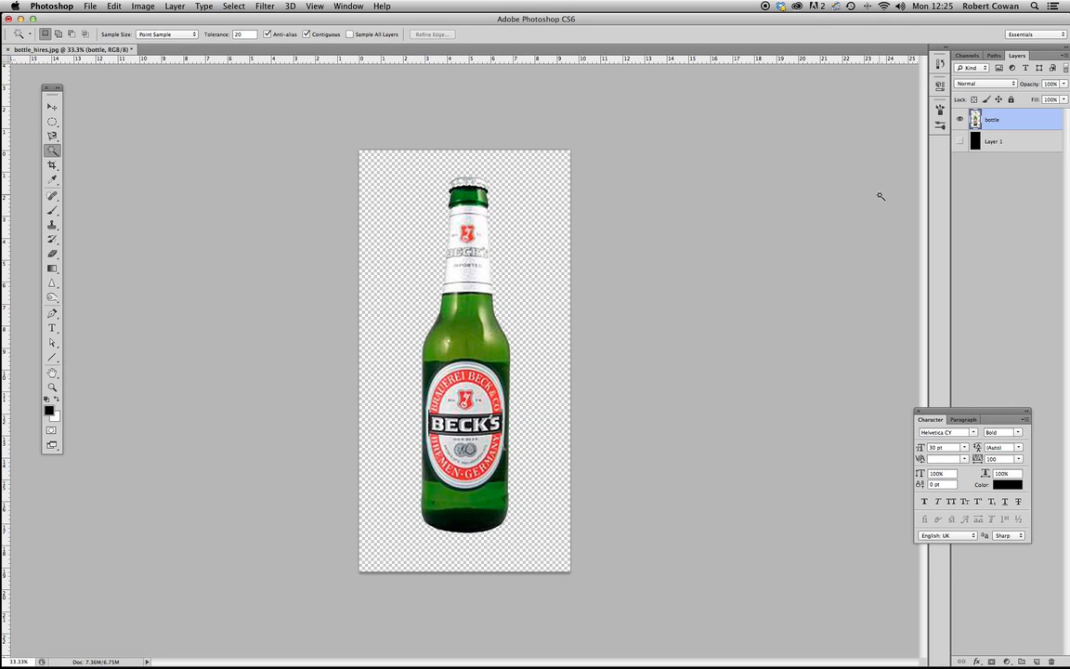
left_click(959, 141)
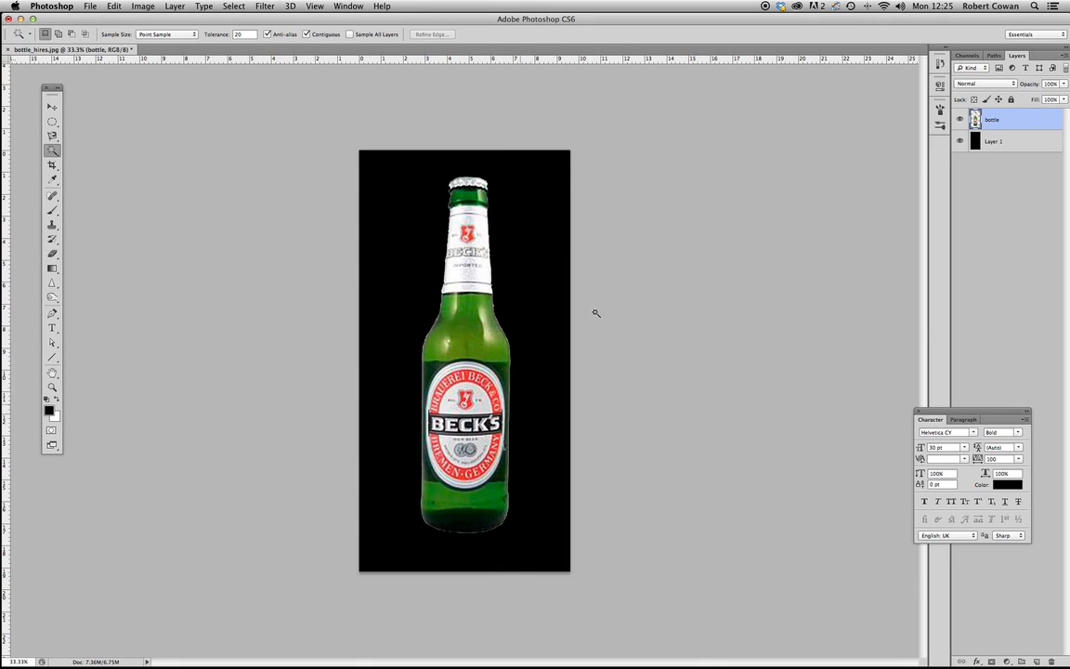
left_click(959, 141)
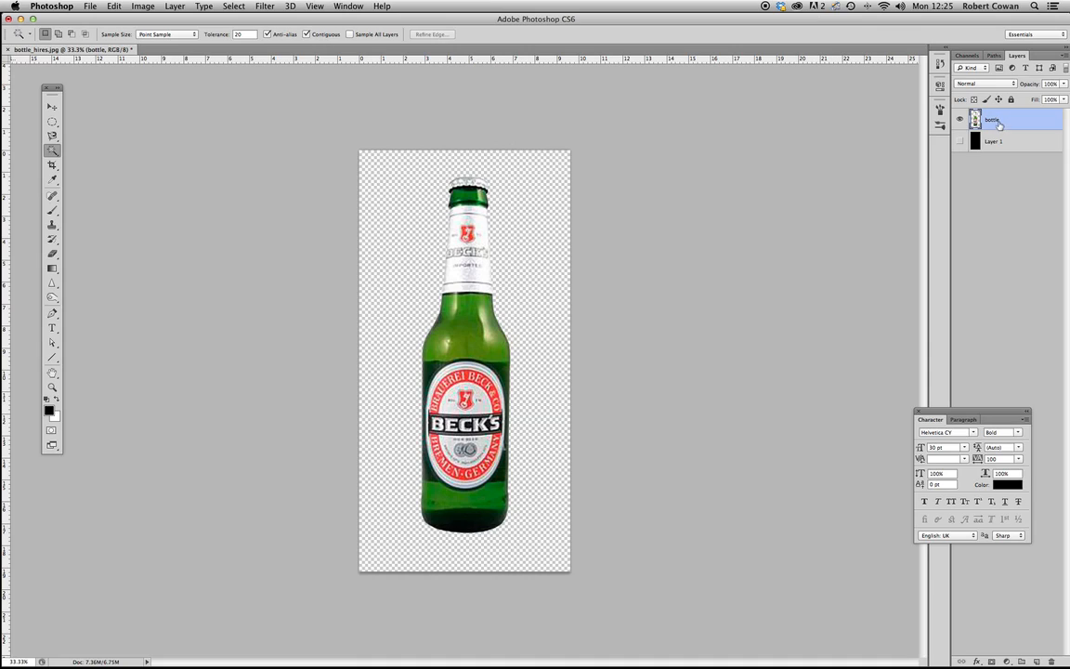
left_click(409, 306)
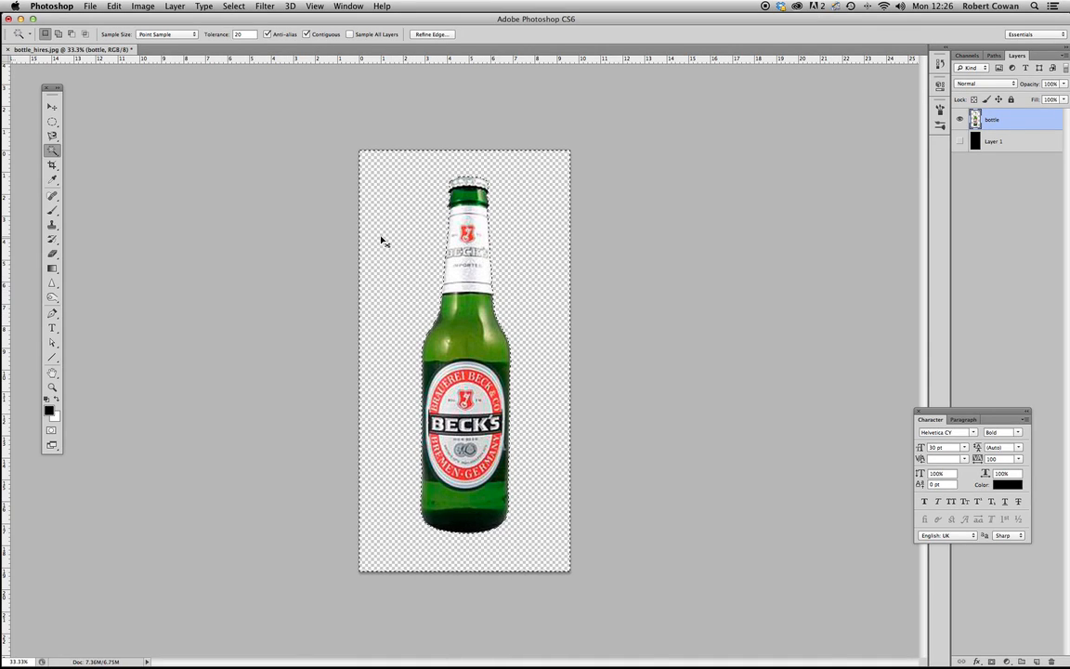
key("super+shift+i")
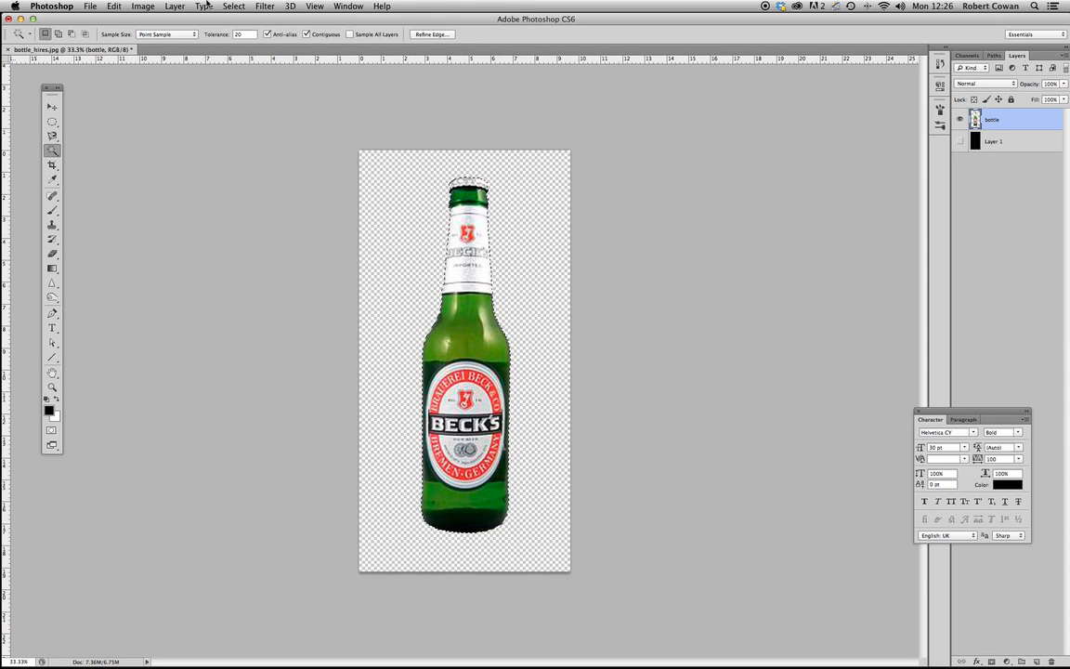
left_click(233, 7)
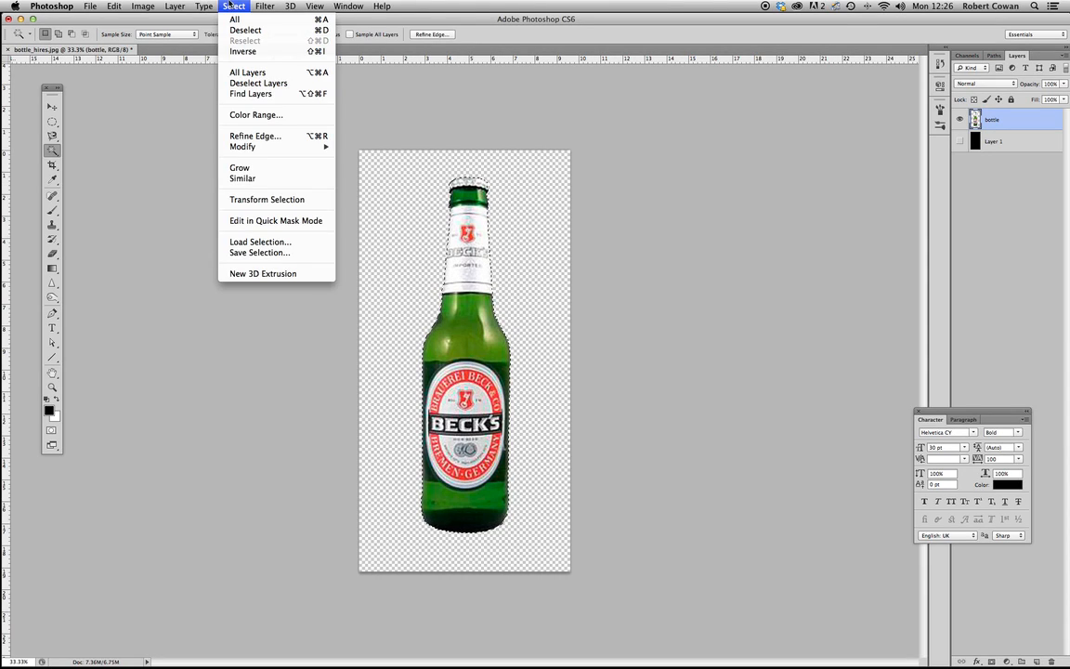
left_click(382, 190)
key("super+alt+z")
key("super+alt+z")
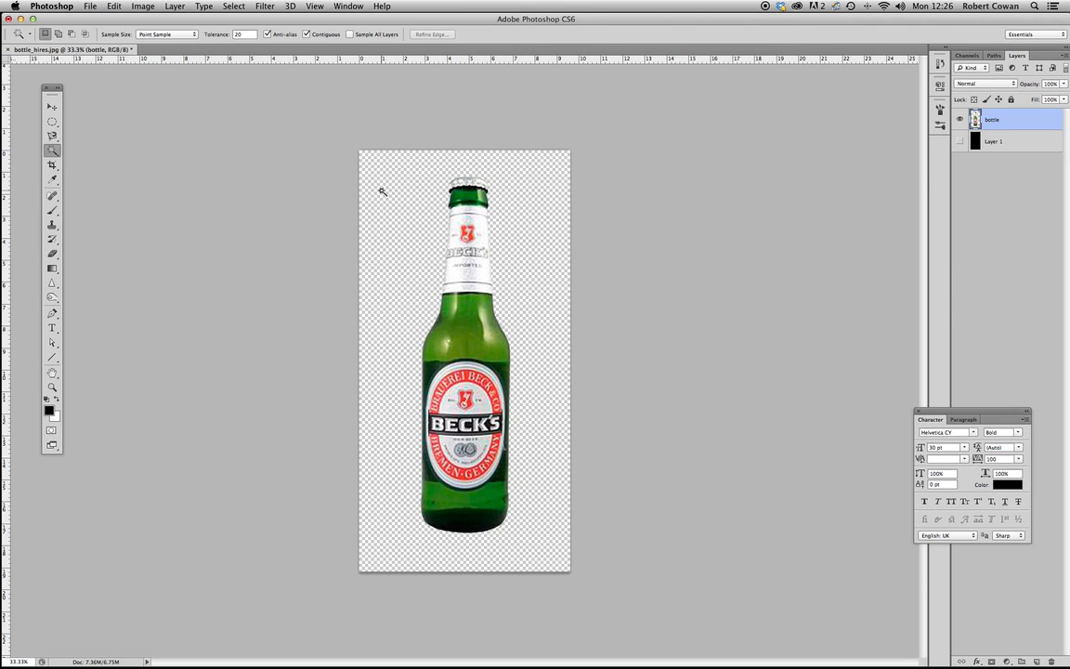
- Select the transparent area around the bottle with the Magic Wand and expand the selection by 3 pixels
left_click(383, 350)
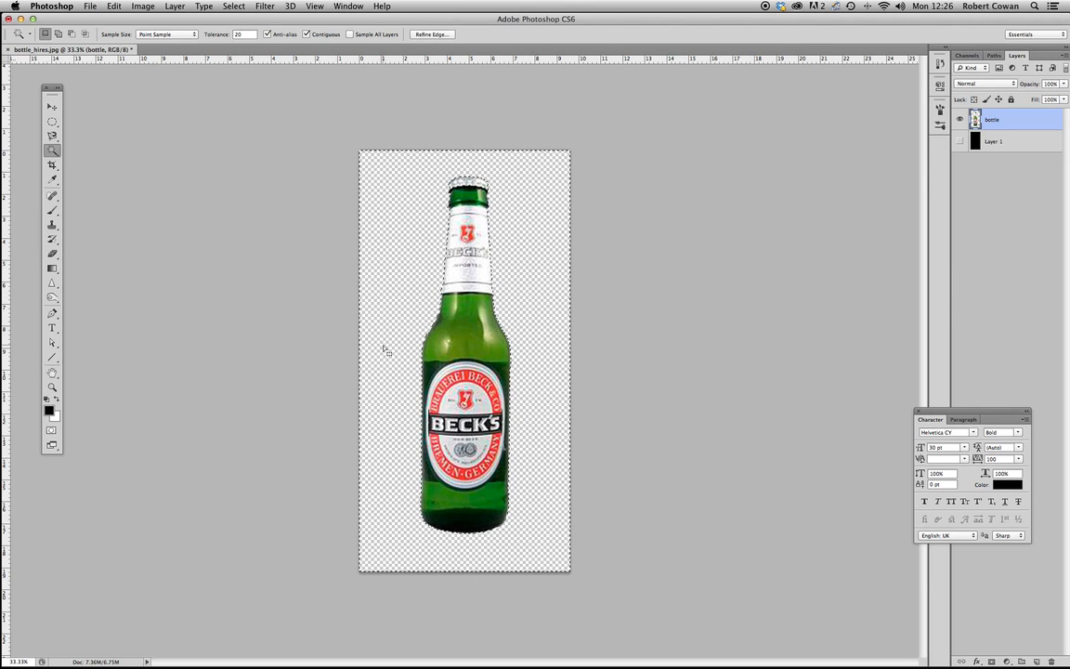
left_click(234, 7)
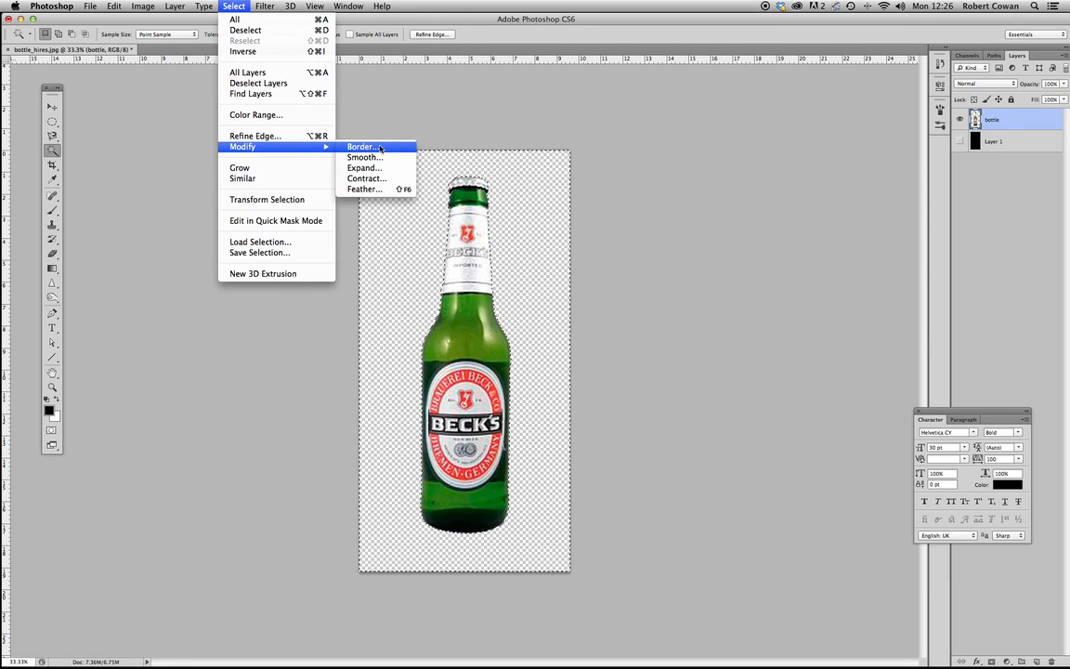
left_click(363, 168)
type("3")
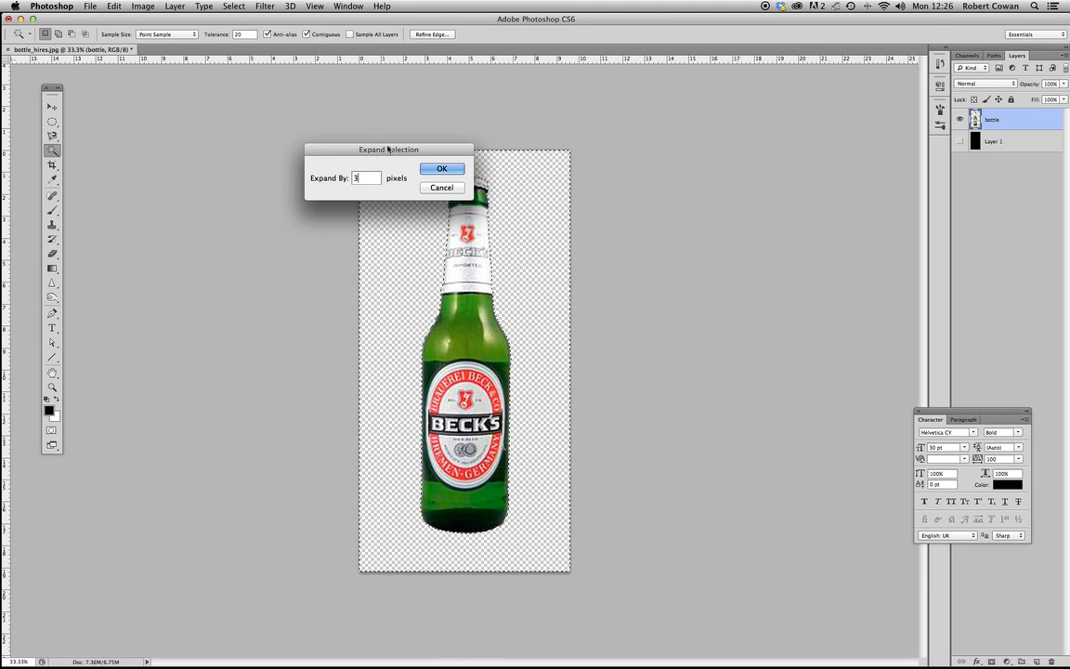
left_click(442, 168)
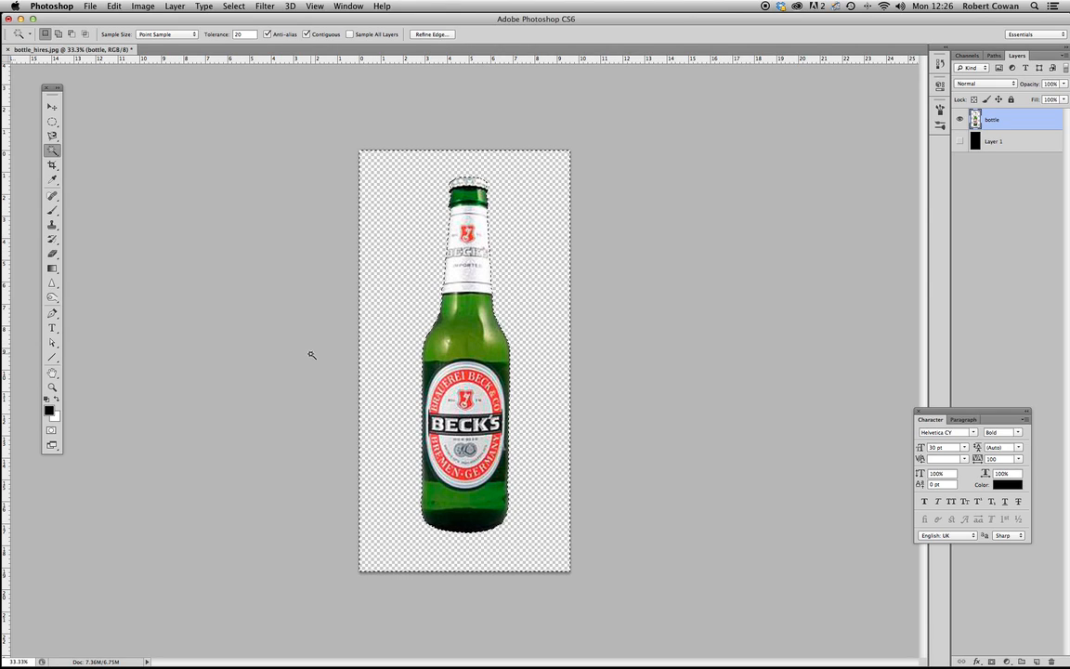
- Delete the remaining edge pixels inside the expanded selection, deselect, and briefly show the black layer to check the bottle's outline
key("super+d")
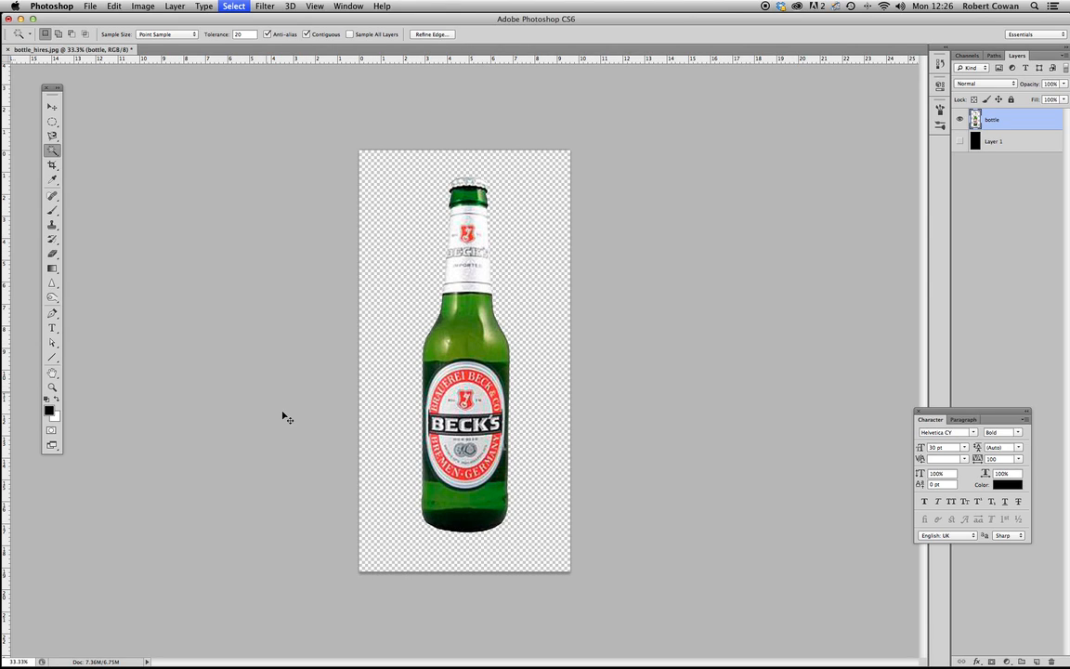
left_click(960, 140)
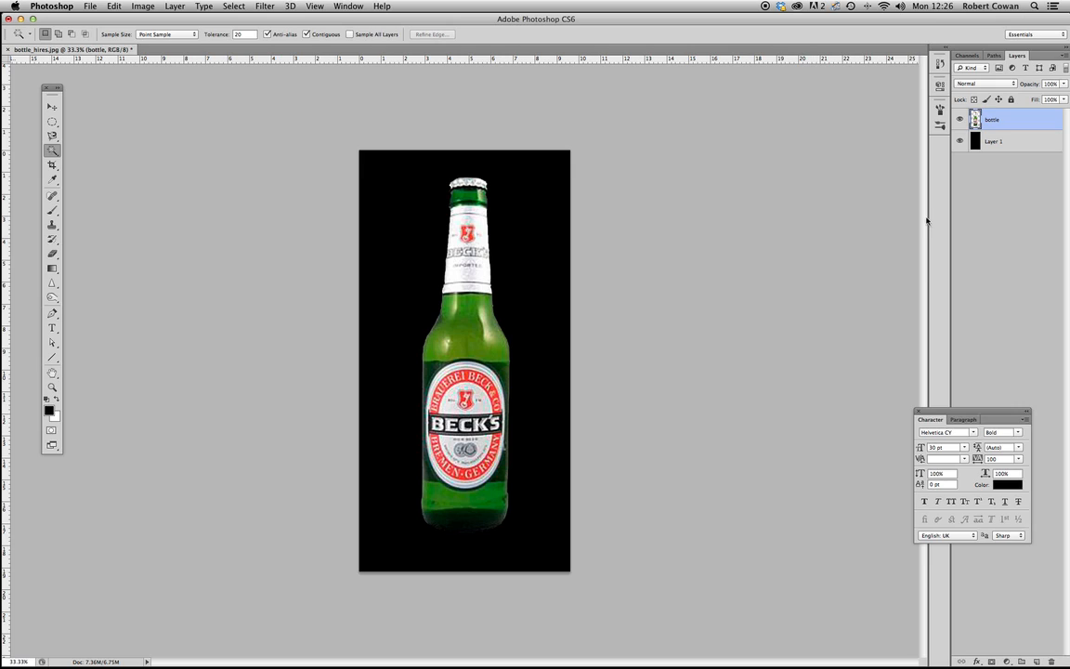
left_click(960, 140)
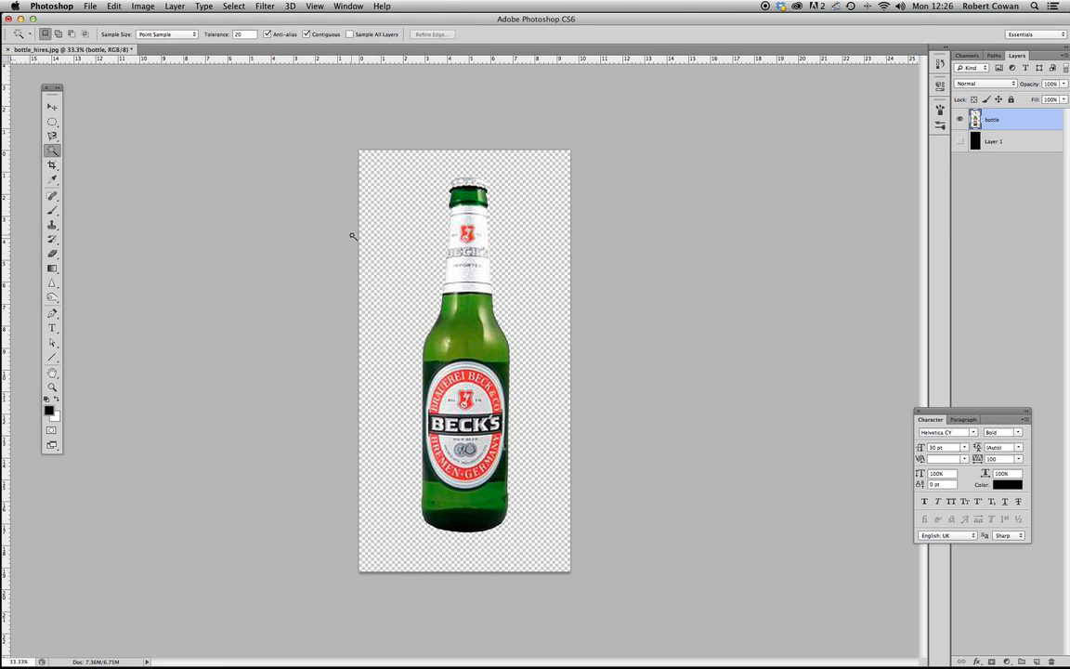
left_click(51, 430)
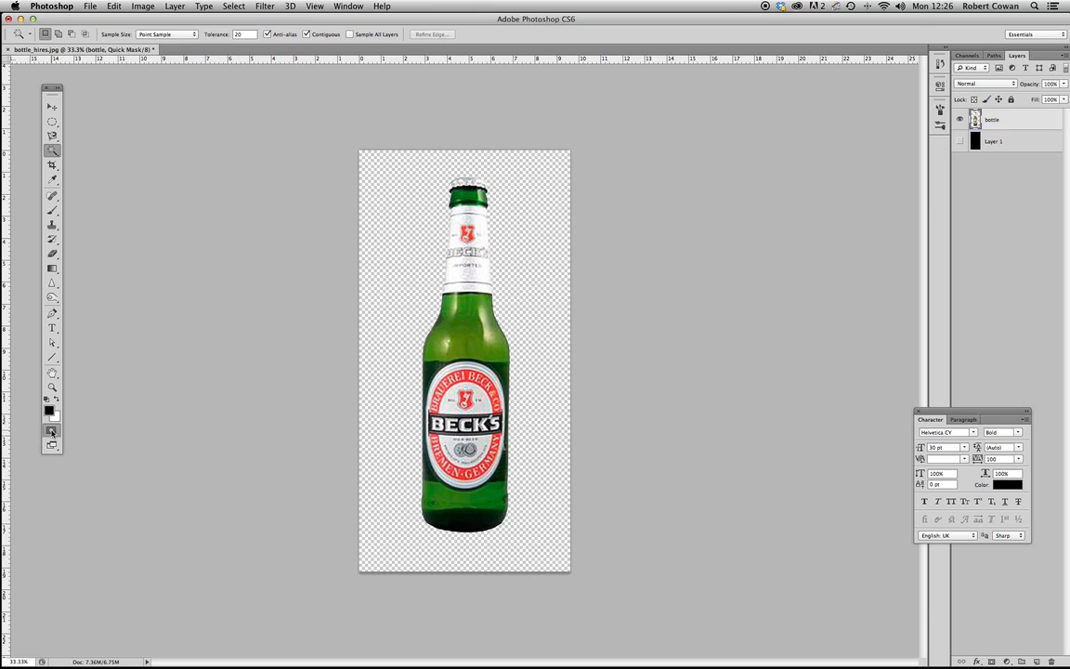
left_click(52, 431)
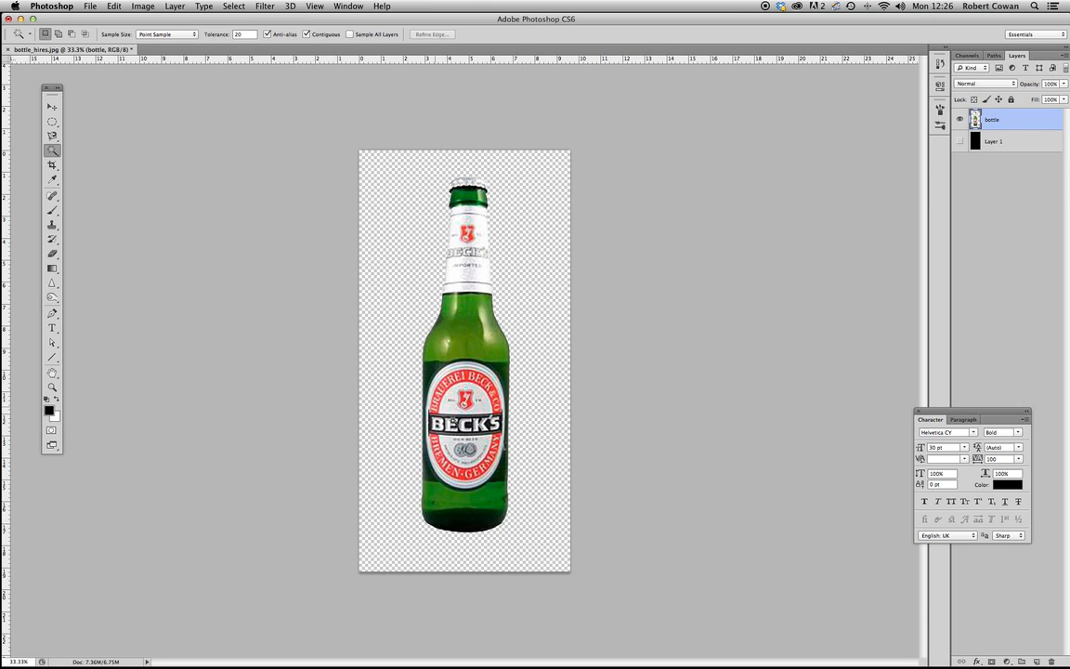